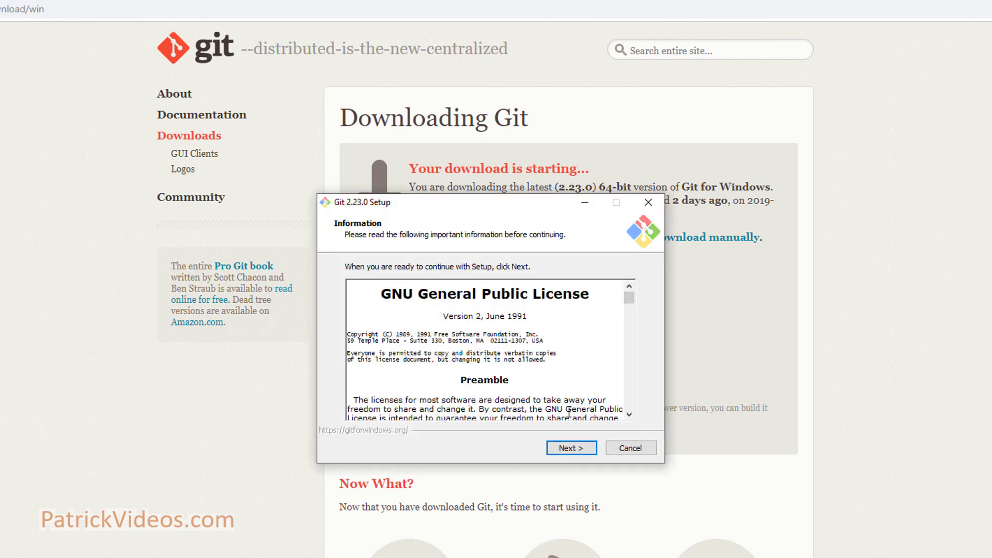
- Advance through the Git for Windows installer pages, keeping every default choice
left_click(557, 451)
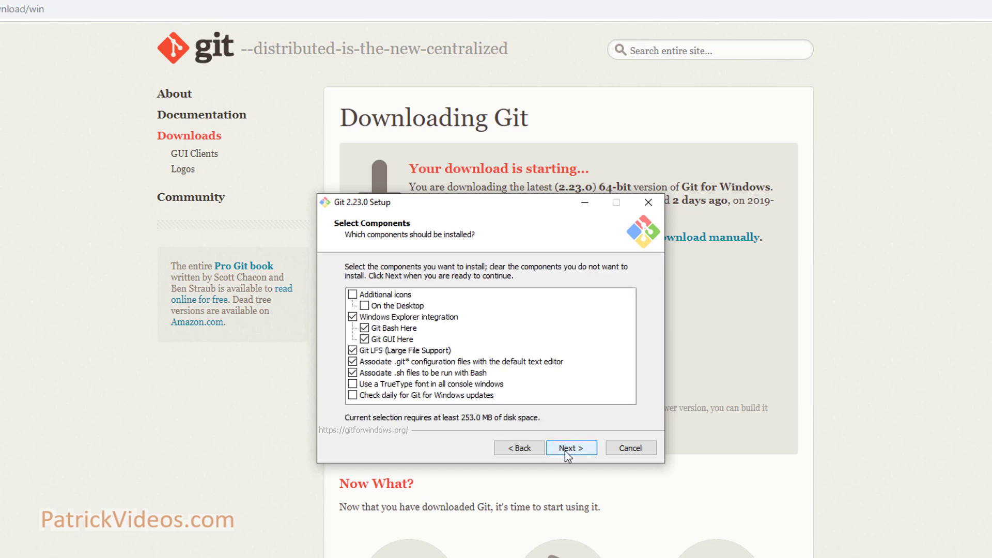
left_click(571, 450)
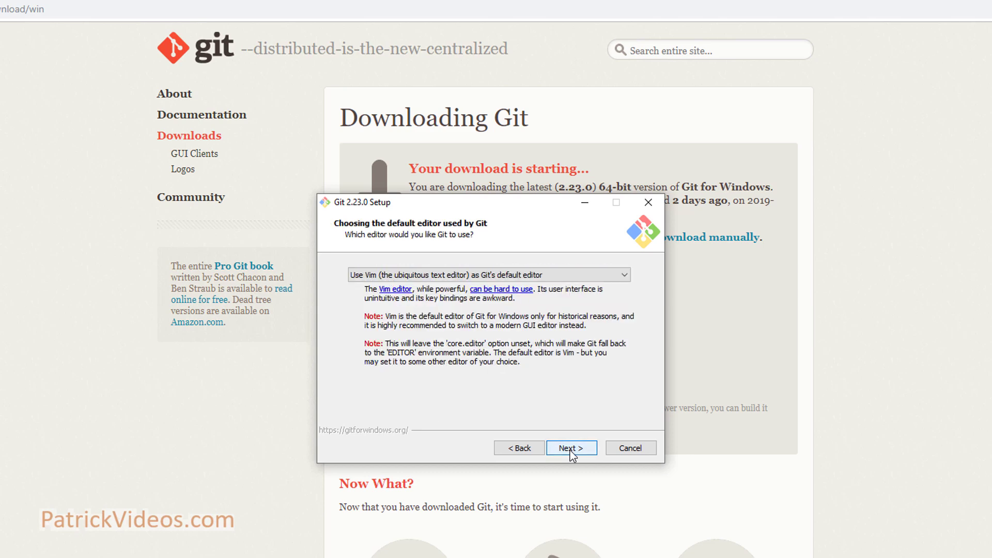
left_click(571, 449)
left_click(572, 449)
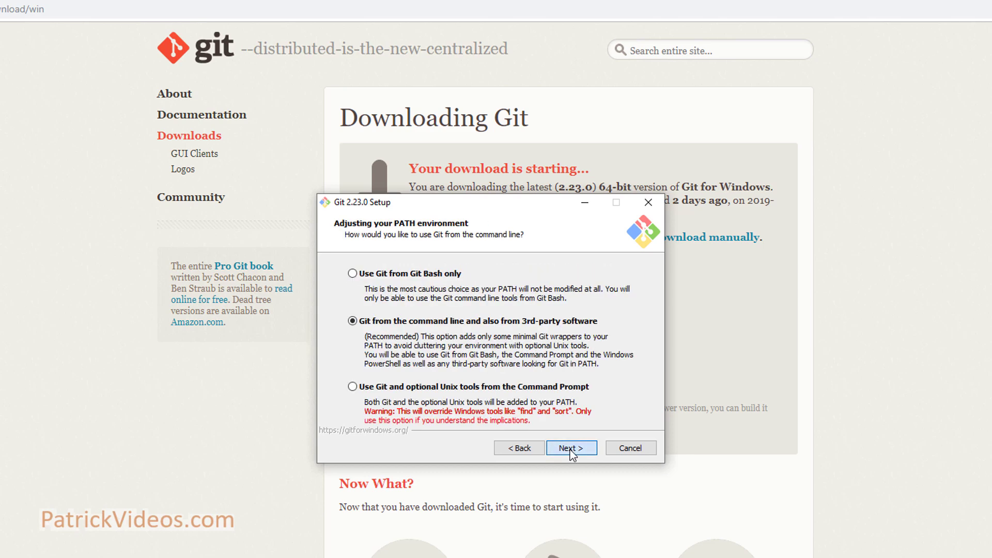
left_click(571, 448)
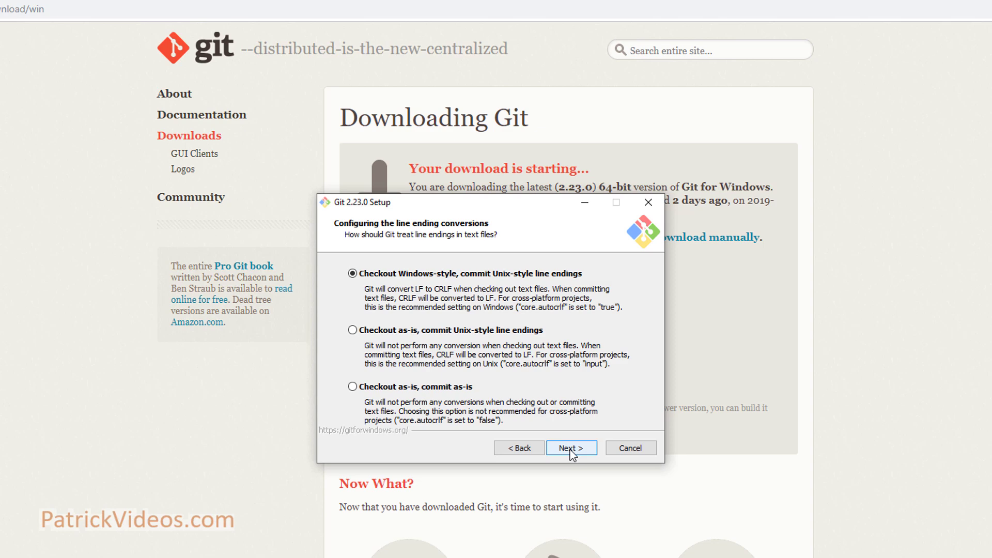
left_click(571, 448)
left_click(571, 449)
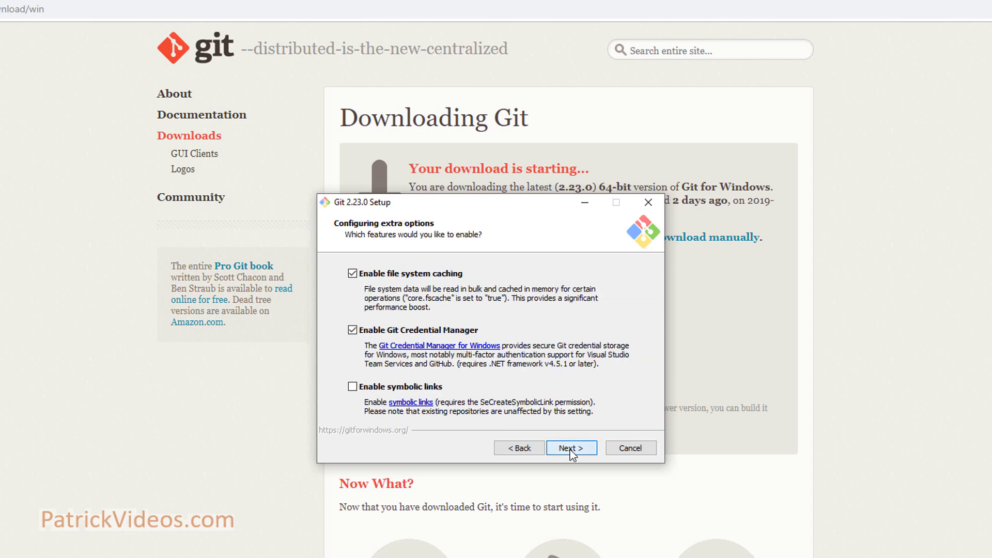
left_click(572, 448)
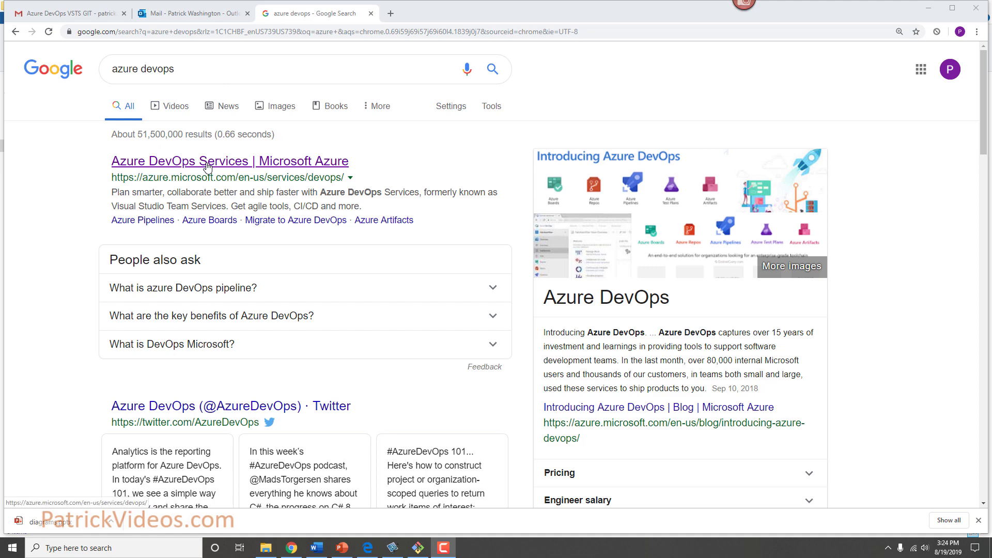
- Start a free Azure DevOps sign-up with the Microsoft account e-mail and accept the terms
left_click(206, 163)
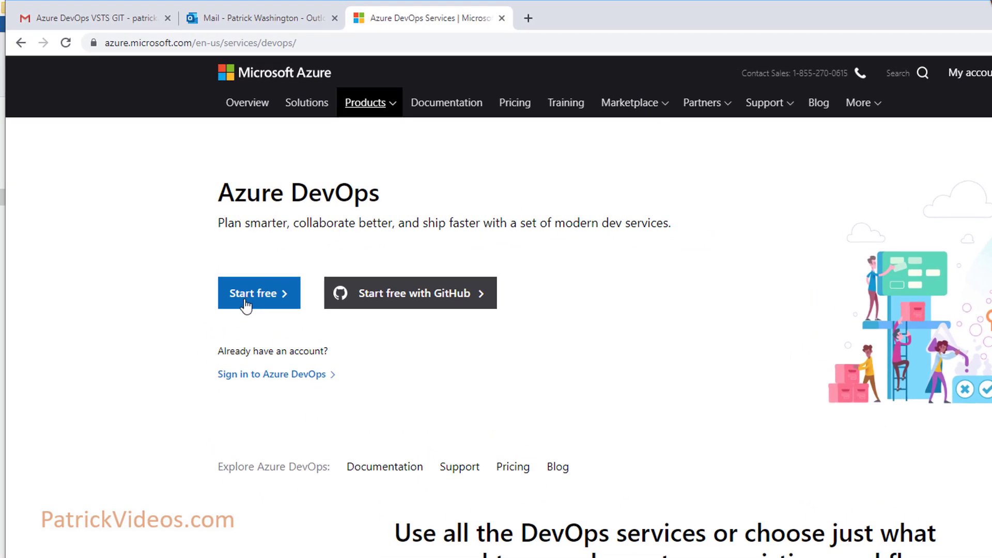
left_click(257, 298)
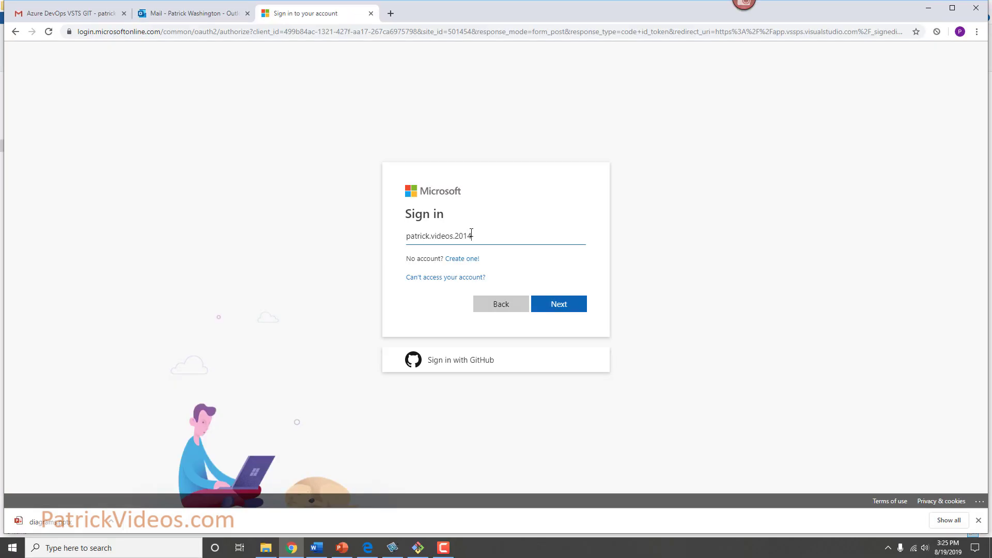
type("@outlook.com")
left_click(567, 309)
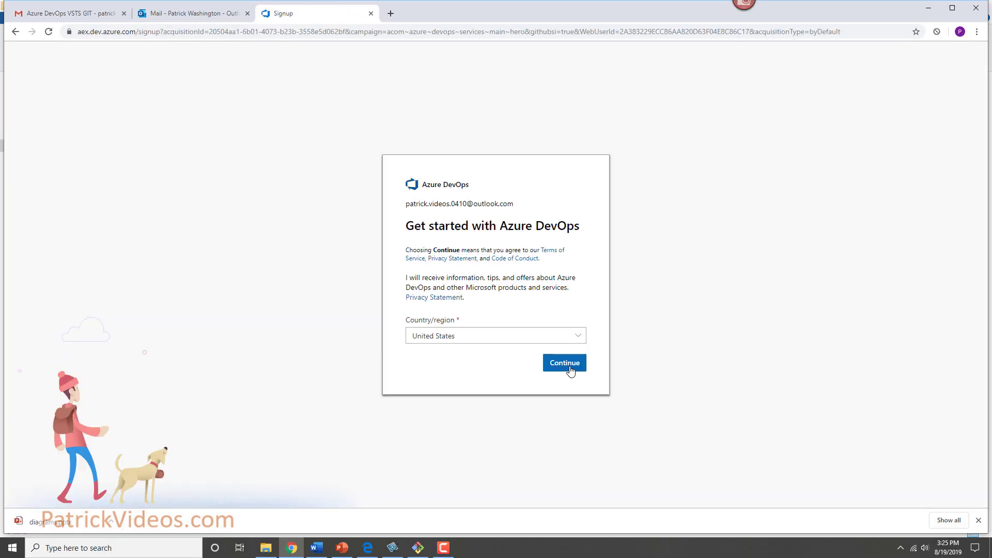
left_click(570, 370)
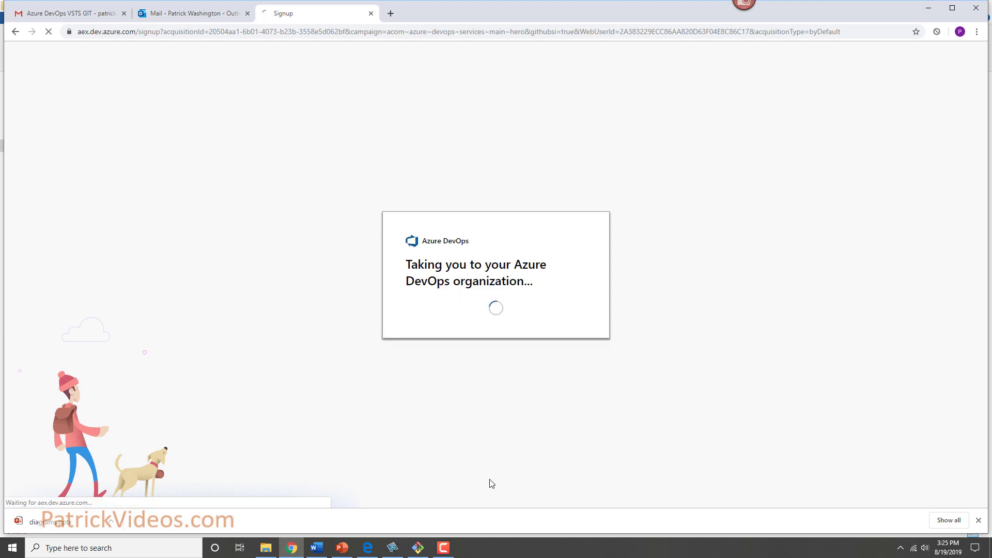
left_click(444, 549)
left_click(444, 549)
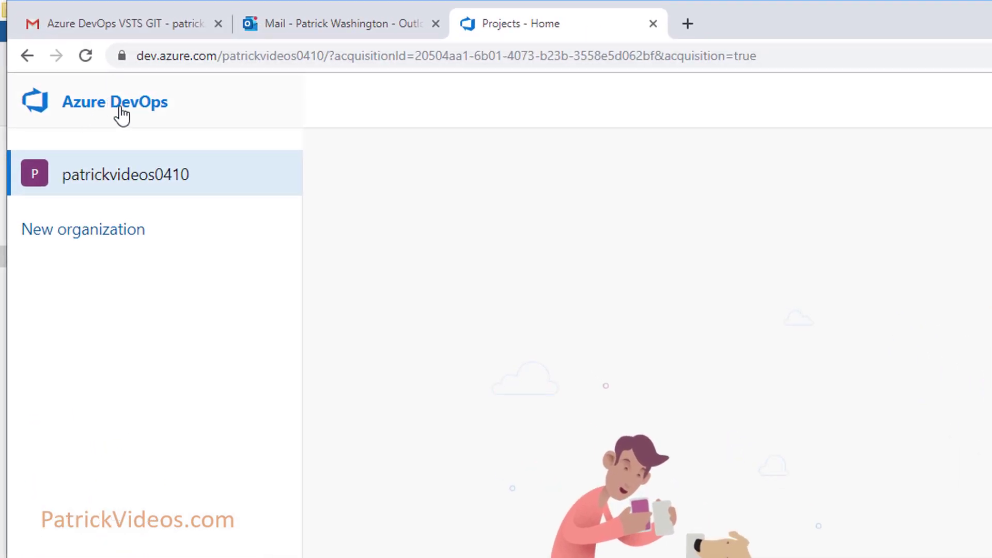
- Create the TrainingSpace project with the Scrum work item process, then return home
left_click(119, 106)
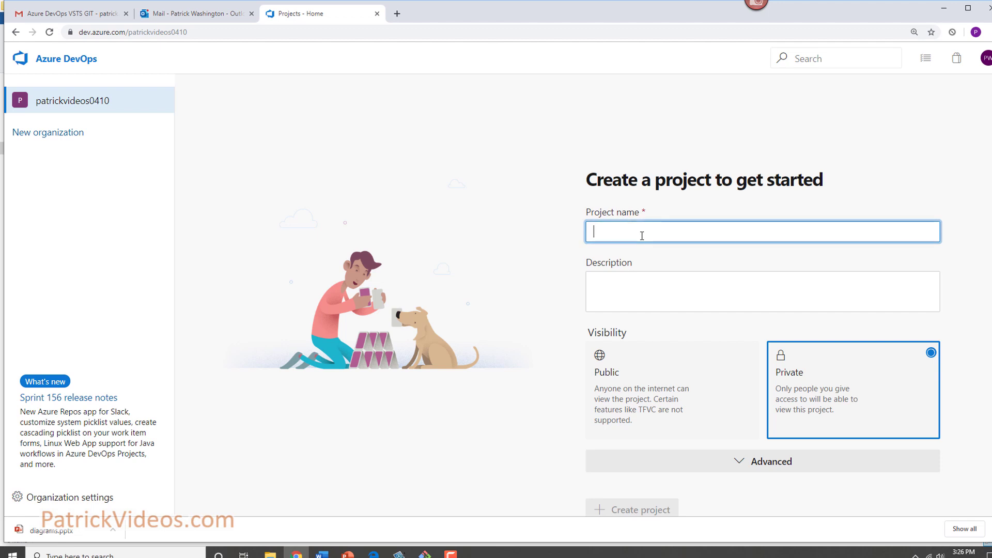
type("TrainingSpace")
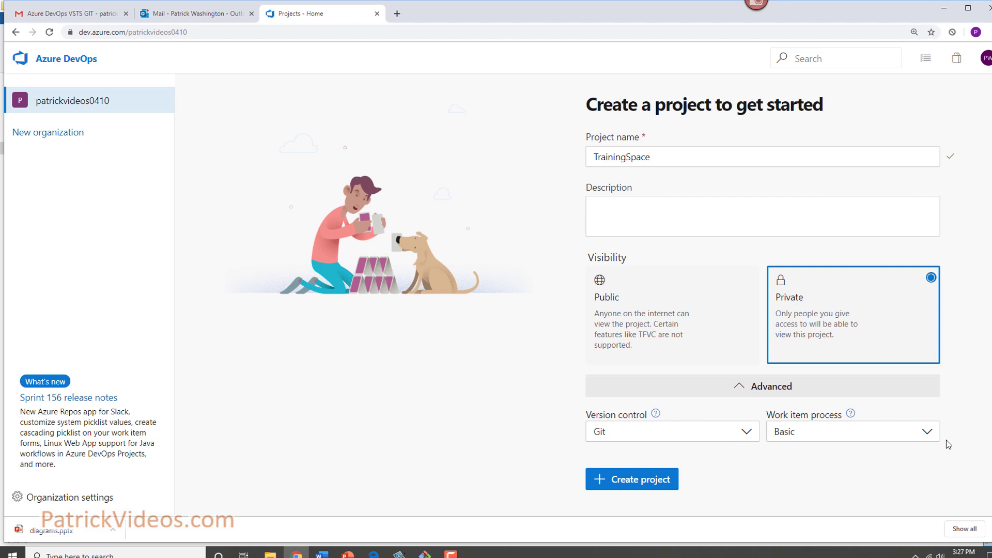
left_click(927, 434)
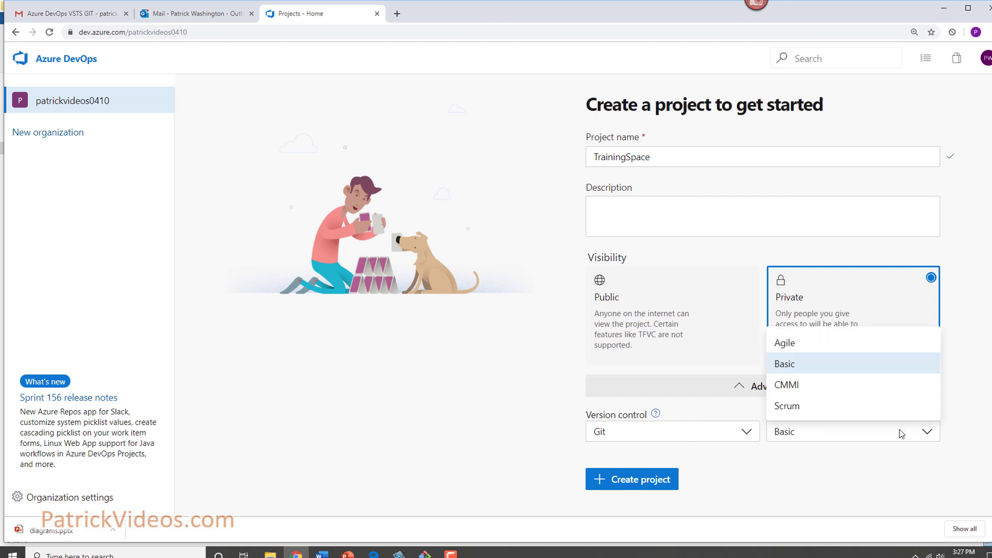
left_click(785, 411)
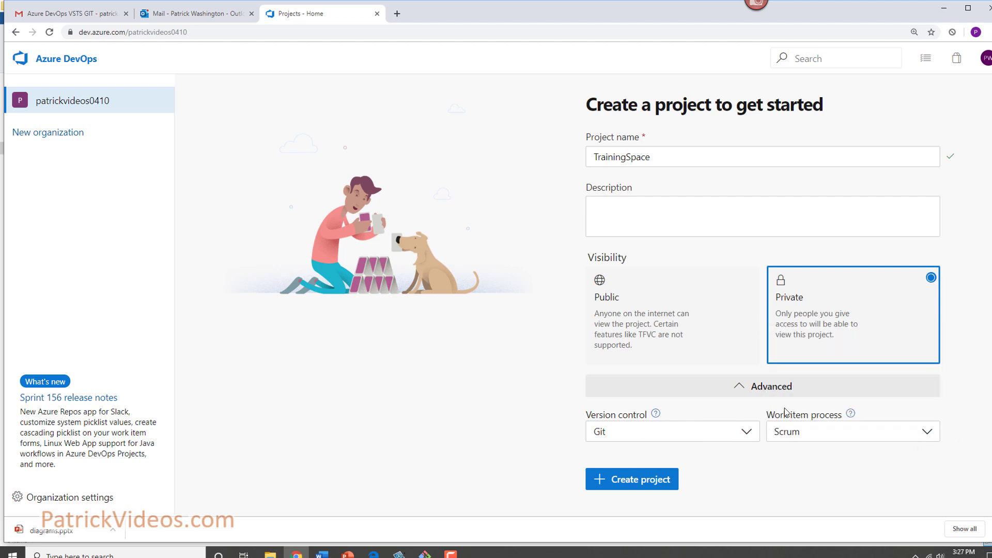
left_click(666, 491)
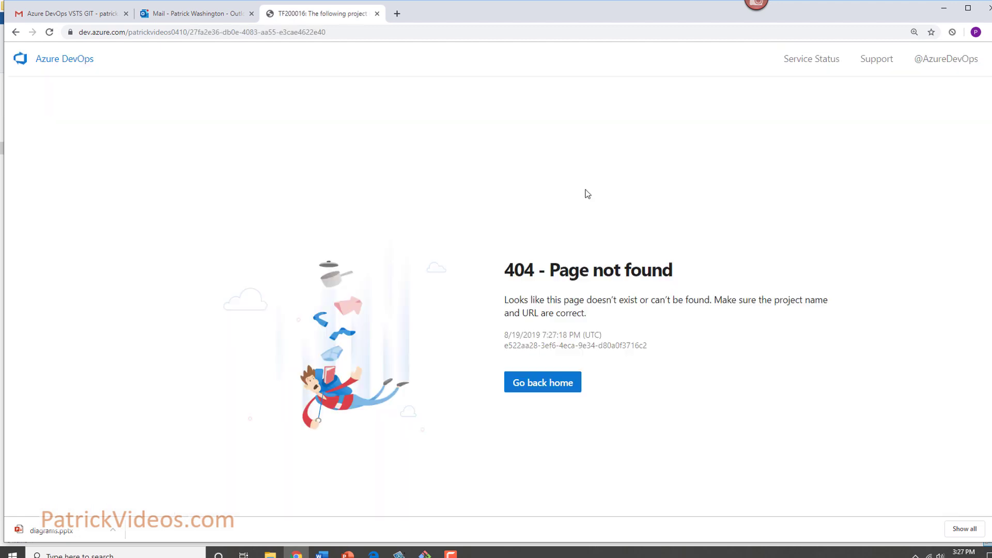
left_click(536, 395)
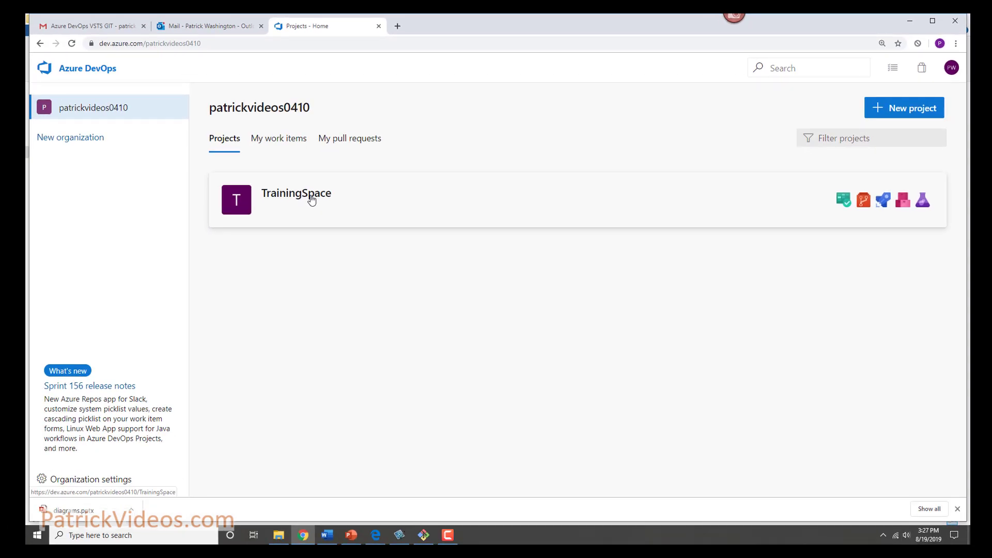
- Open TrainingSpace and browse its Boards and Repos pages
left_click(312, 200)
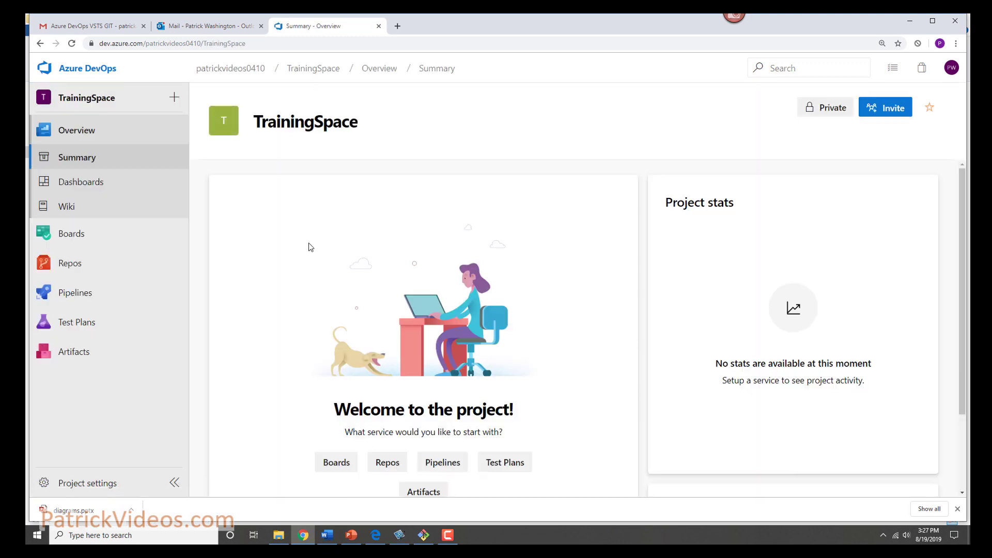
mouse_move(70, 238)
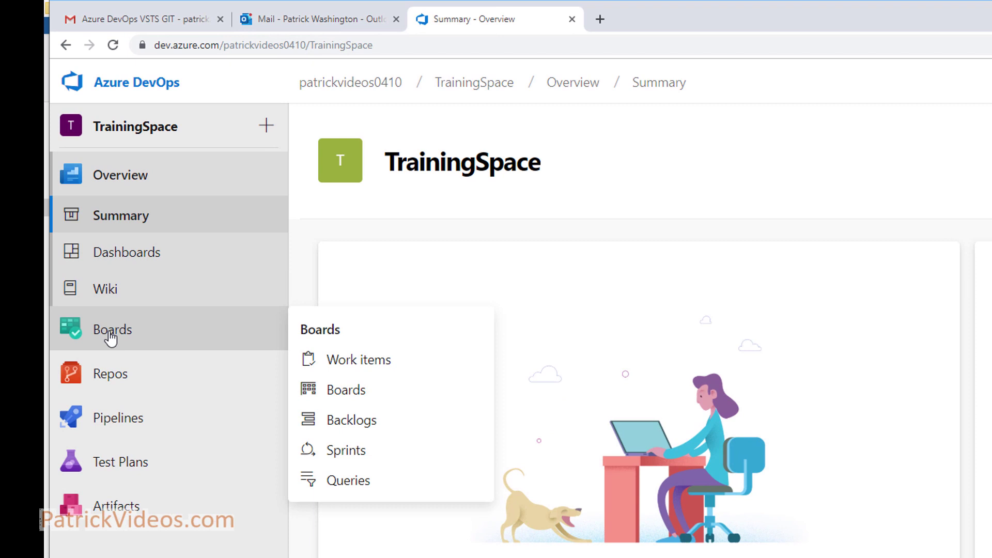
left_click(110, 339)
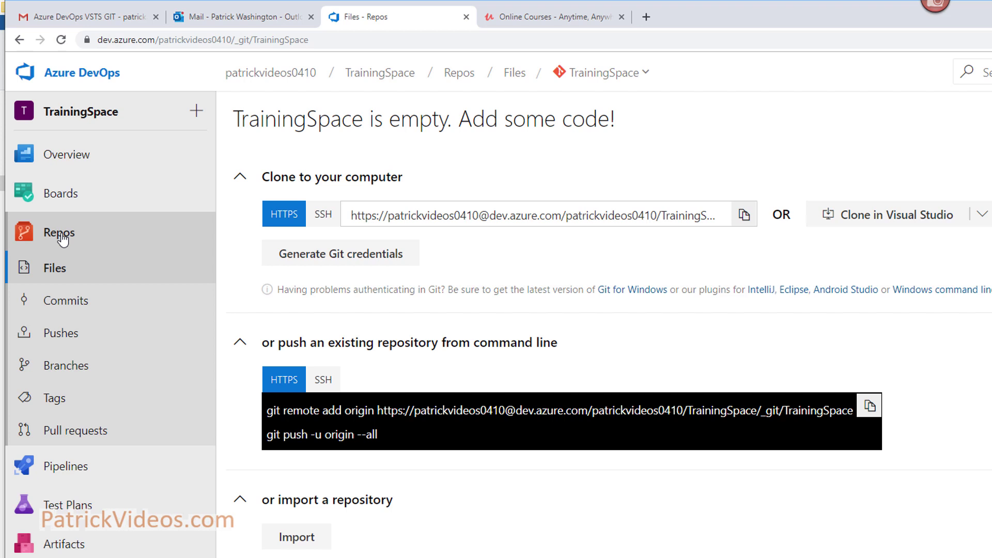
mouse_move(73, 474)
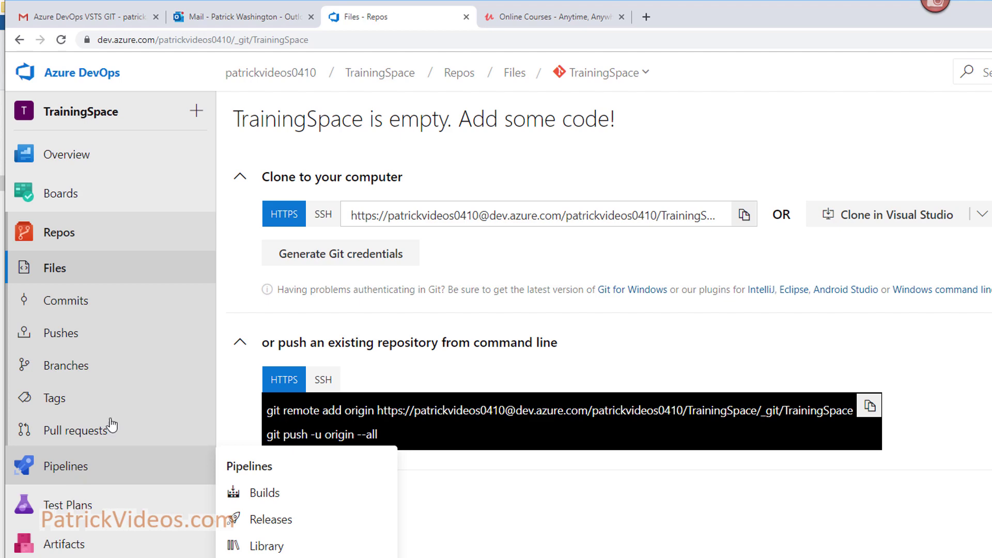
left_click(58, 238)
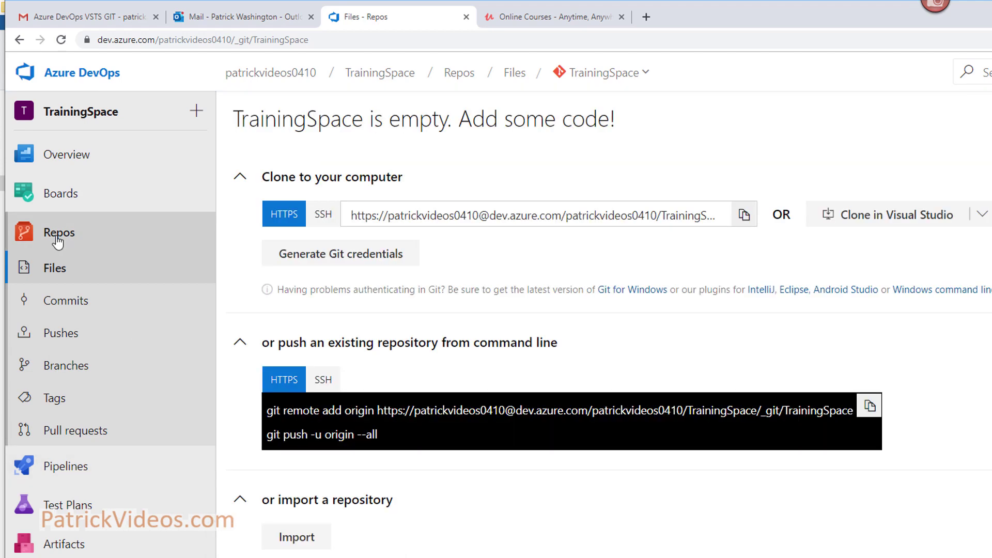
- Reopen TrainingSpace from the projects list and select its web address for copying
left_click(78, 73)
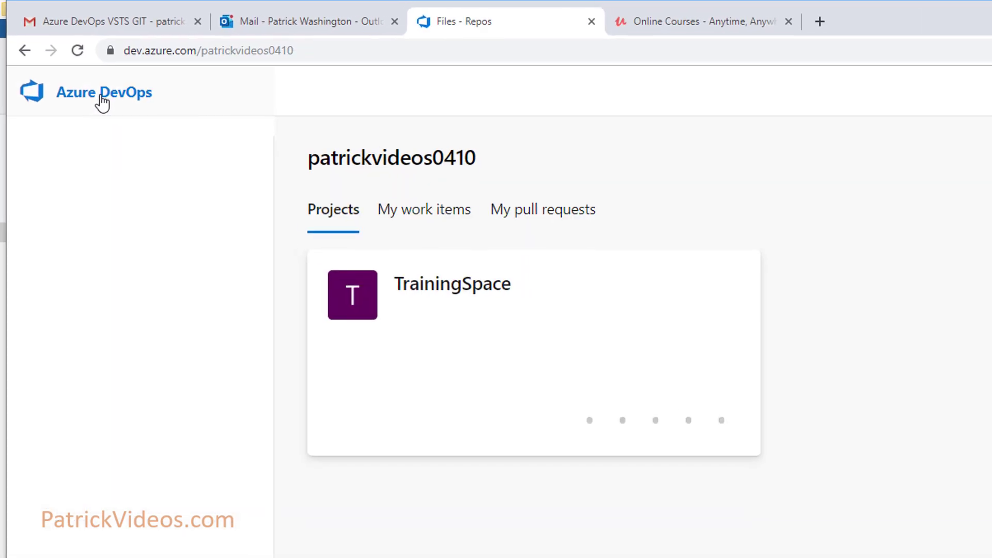
left_click(461, 291)
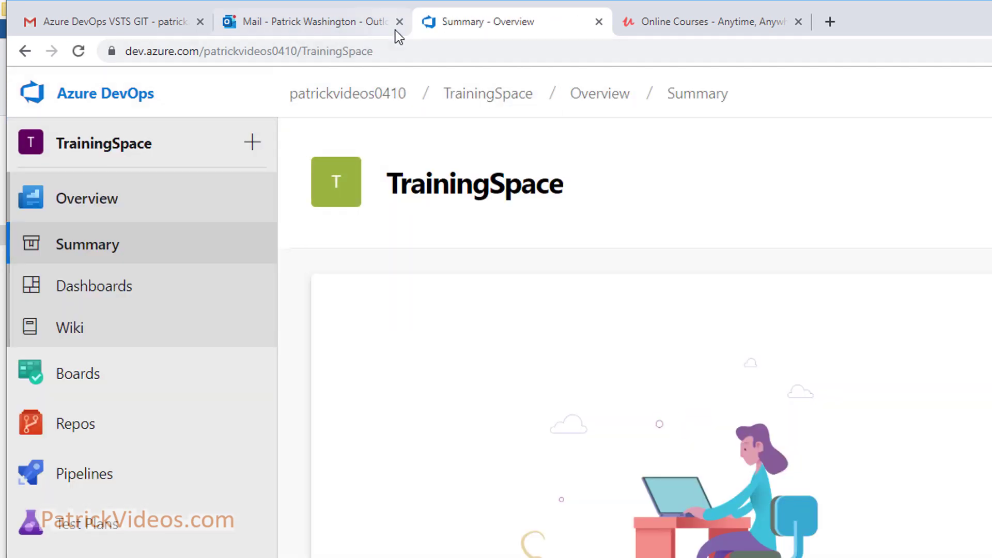
left_click(389, 52)
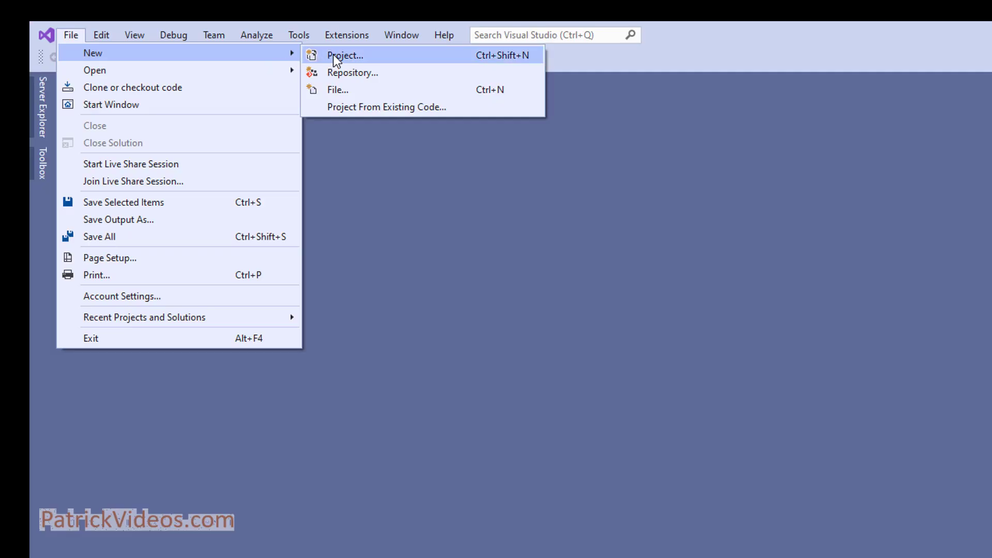
- Create an ASP.NET Core Web Application named PatrickVideosProject from the MVC template
left_click(334, 56)
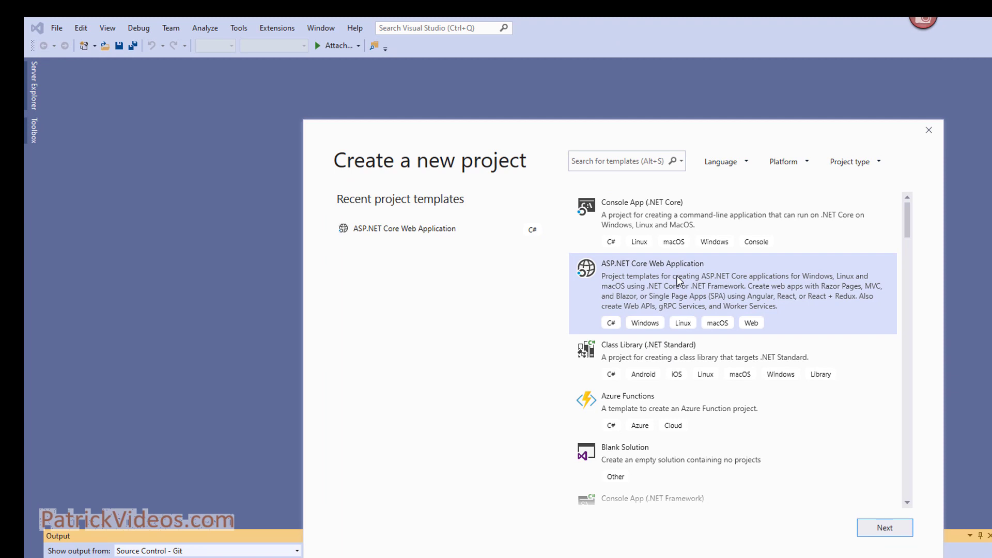
left_click(892, 530)
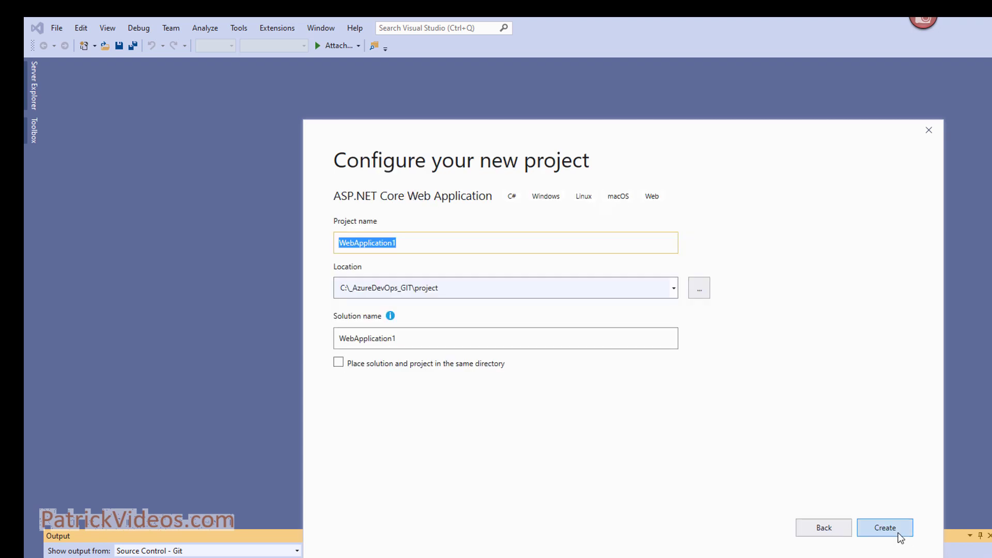
type("PatrickVideosProject")
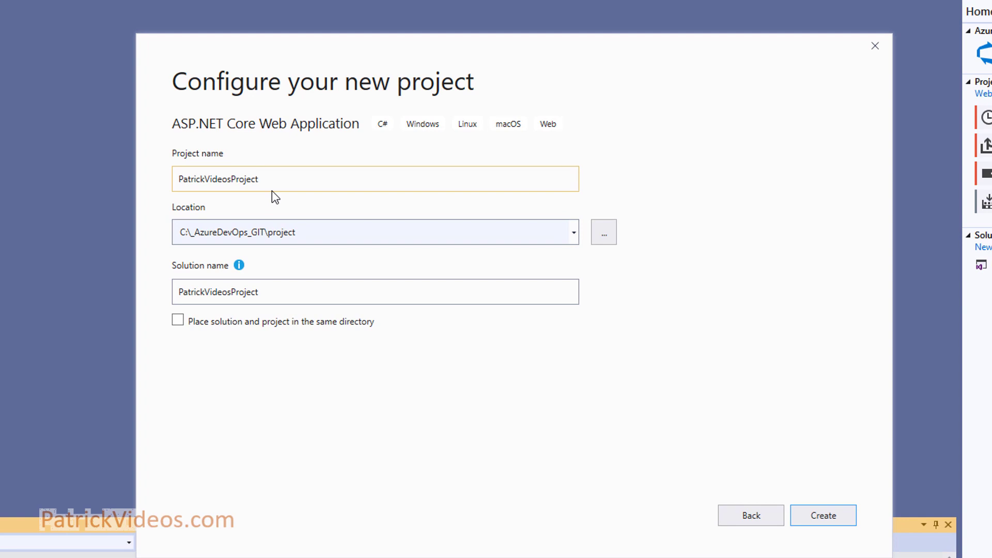
left_click(830, 520)
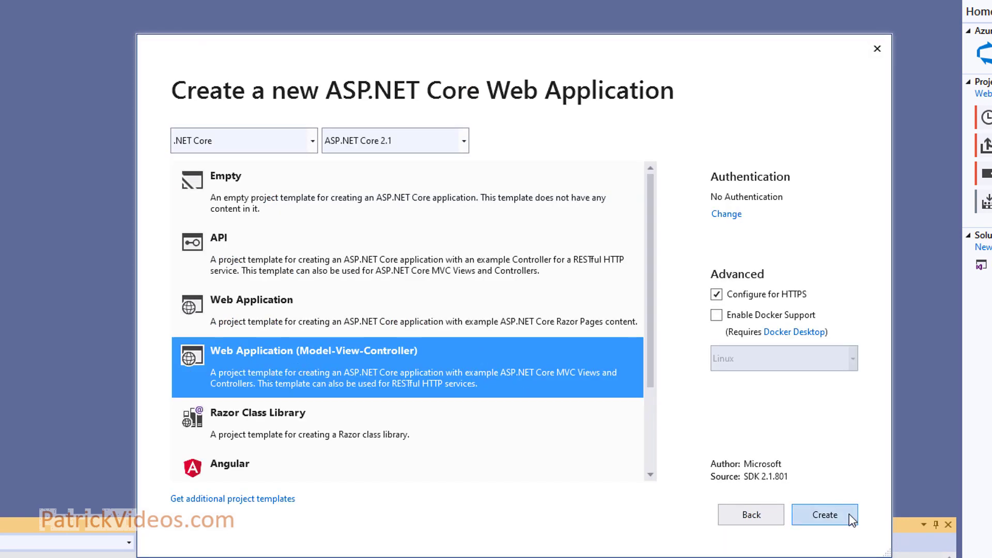
left_click(839, 516)
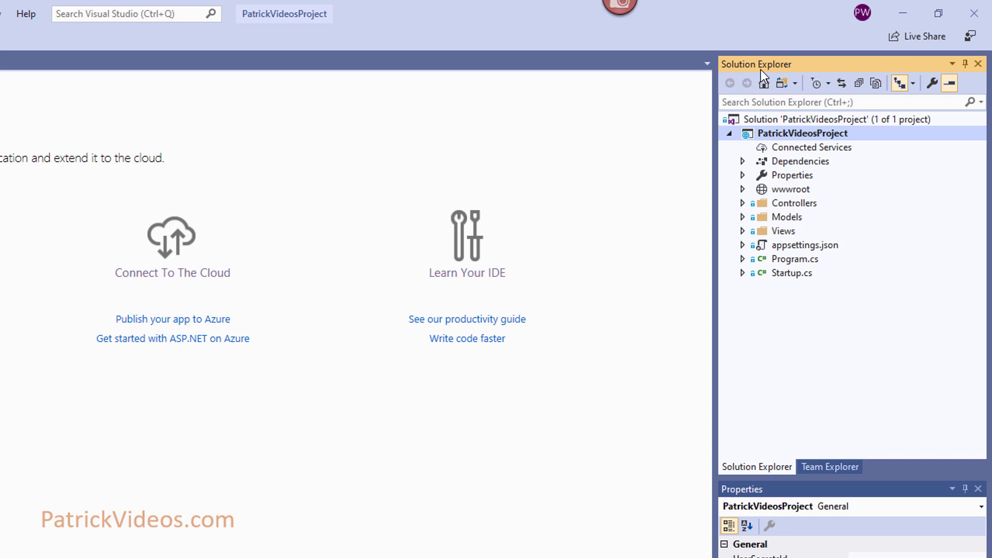
- Open Team Explorer from the View menu and go to its home page
left_click(76, 16)
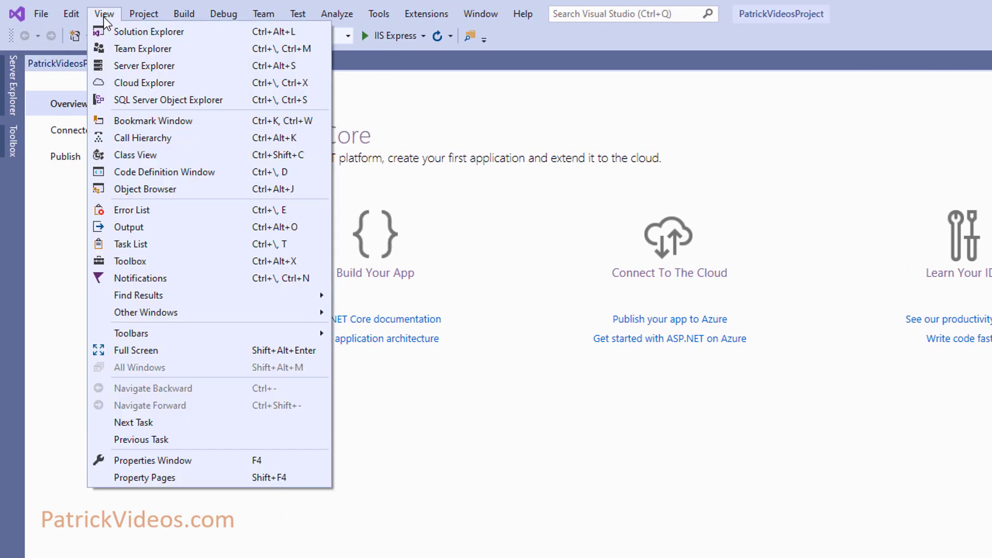
left_click(120, 52)
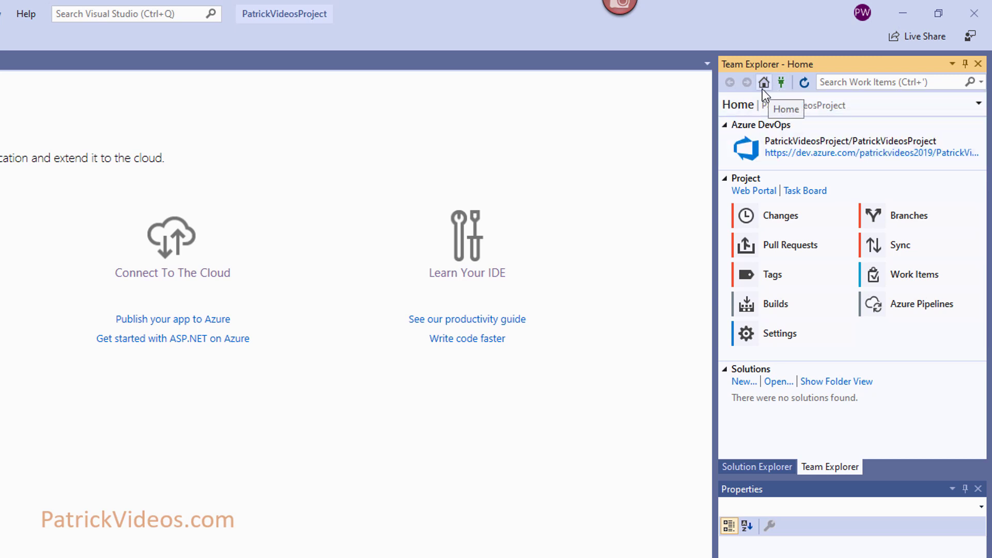
left_click(763, 86)
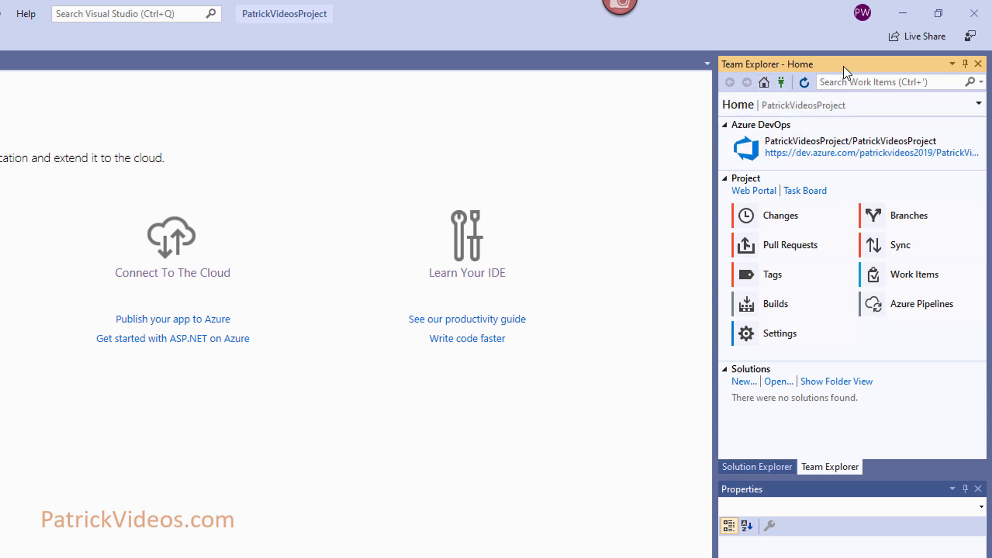
- Show the Manage Connections page and choose Connect to a Project from its dropdown
left_click(781, 83)
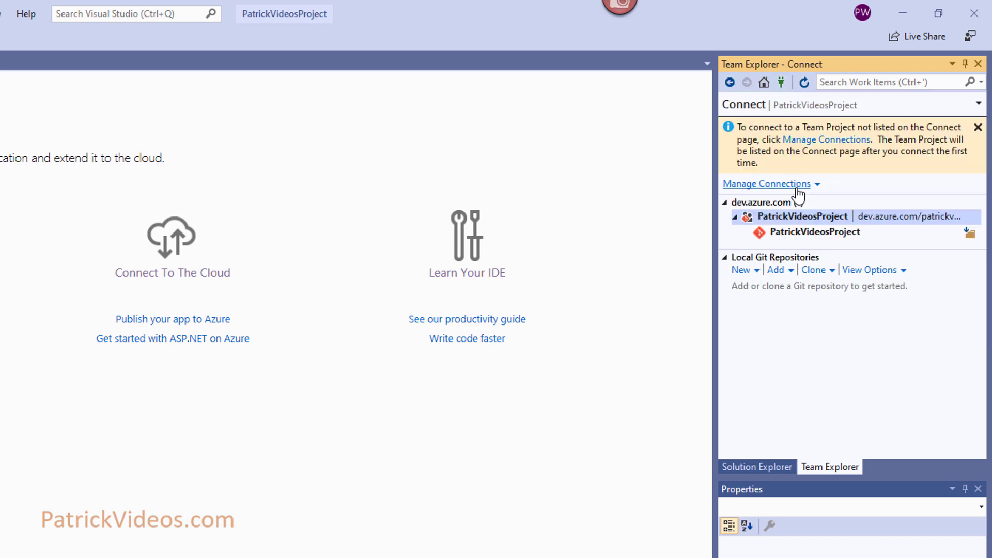
left_click(798, 187)
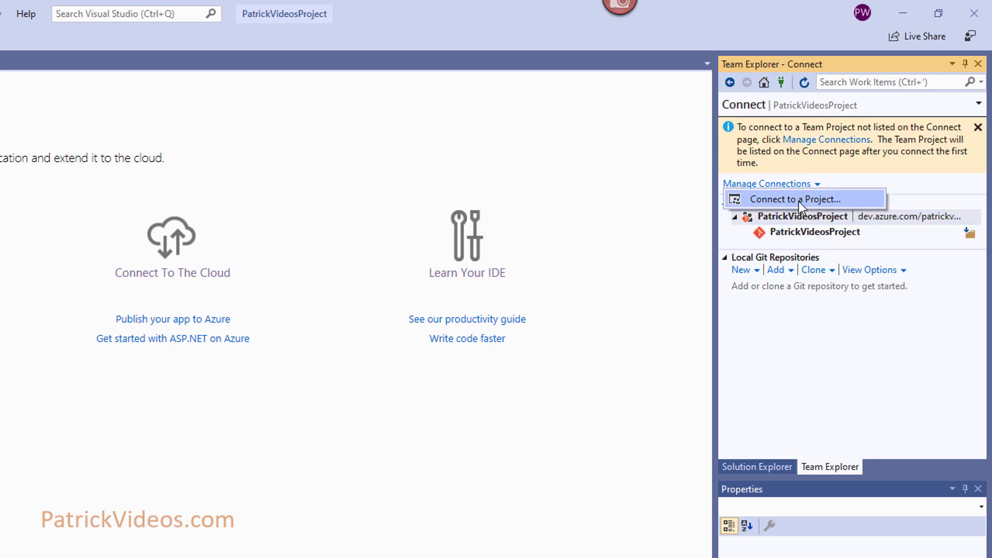
left_click(980, 104)
left_click(979, 105)
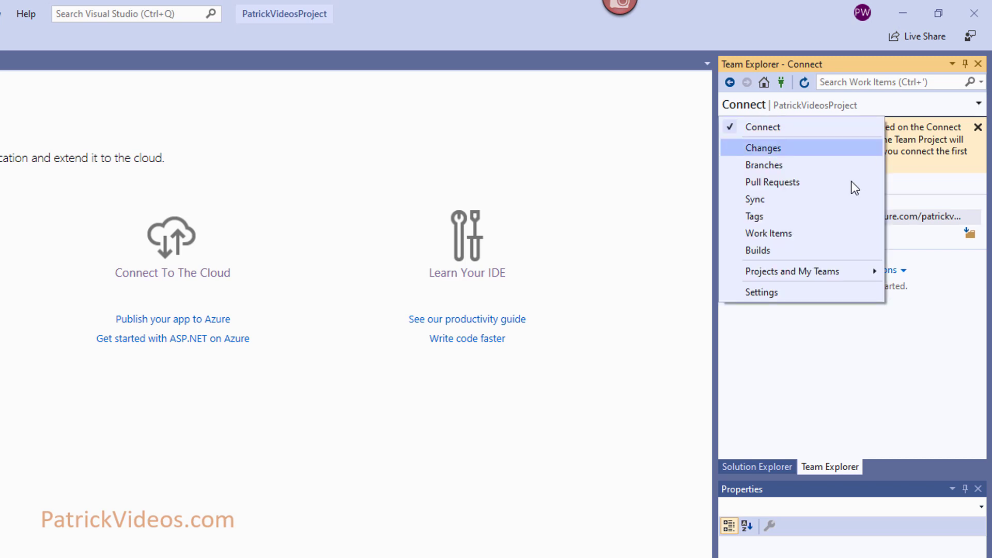
mouse_move(796, 273)
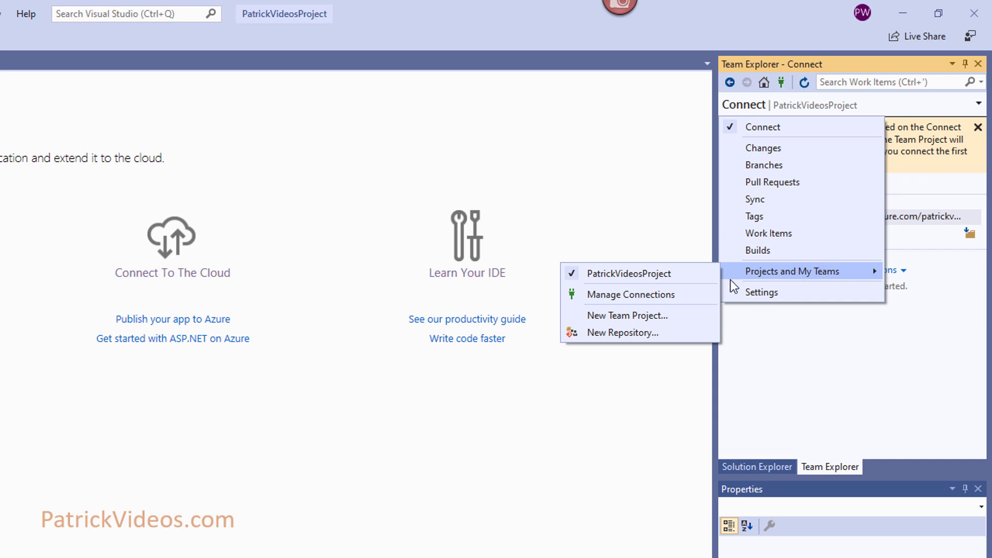
left_click(656, 296)
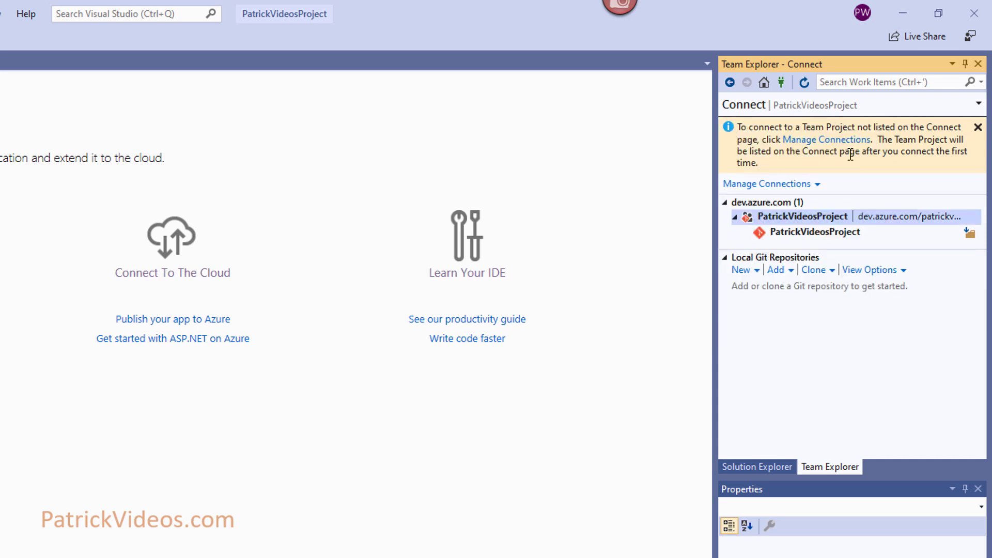
left_click(786, 185)
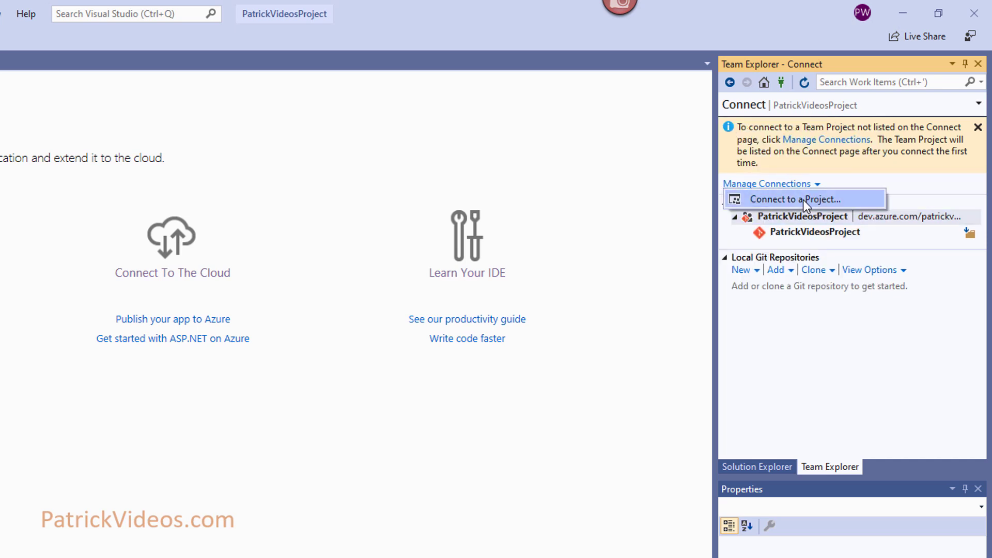
left_click(802, 201)
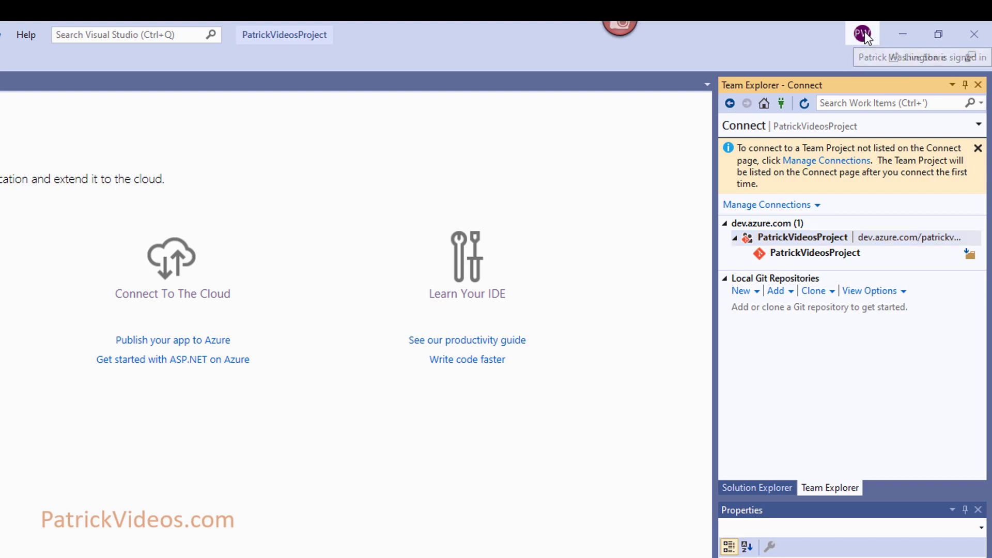
- Remove the signed-in Microsoft account in Account settings, then bring up Connect to a Project
left_click(863, 34)
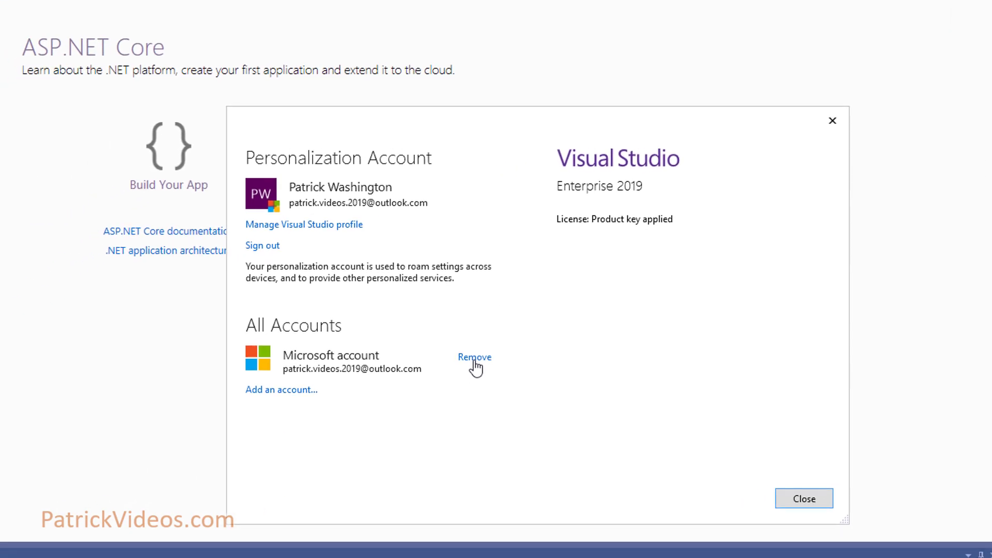
left_click(197, 459)
left_click(591, 390)
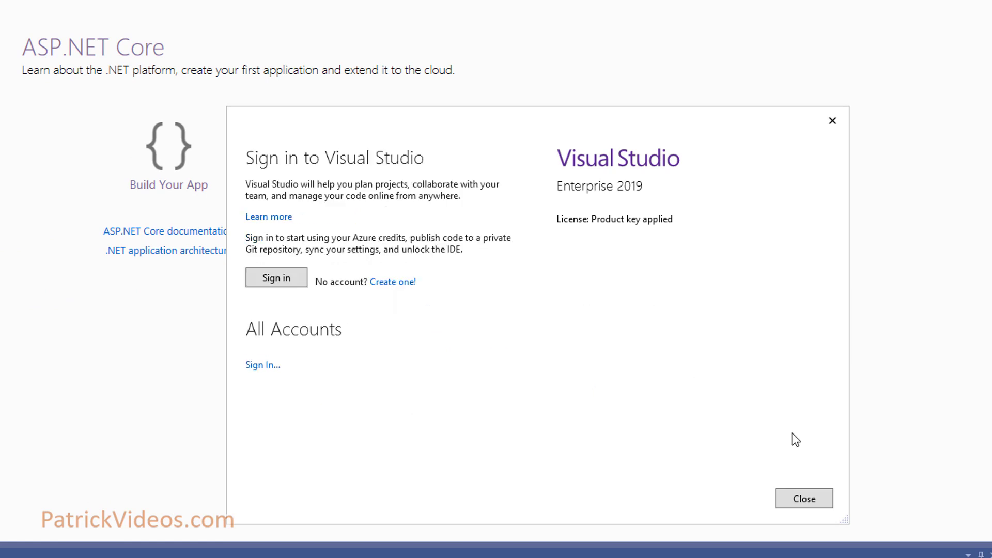
left_click(802, 500)
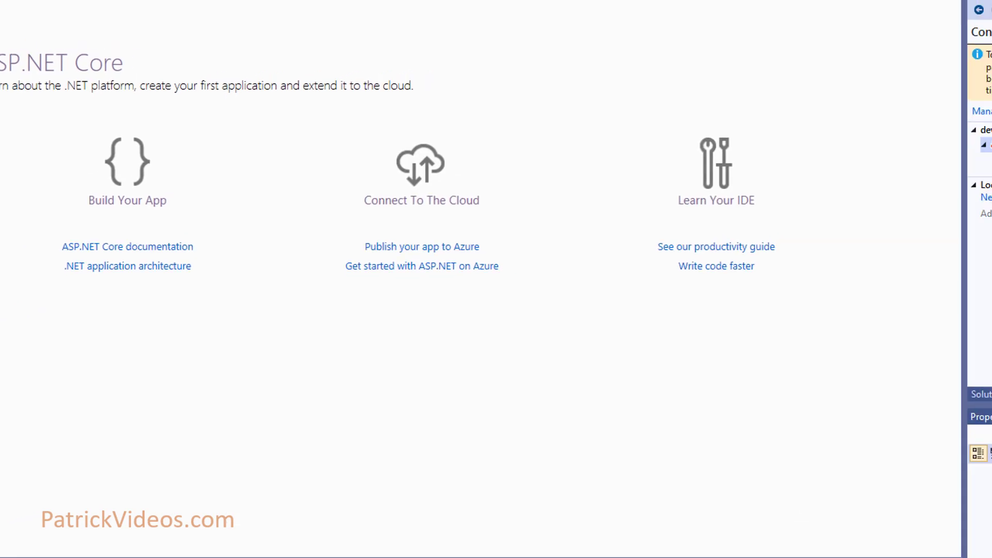
left_click(821, 169)
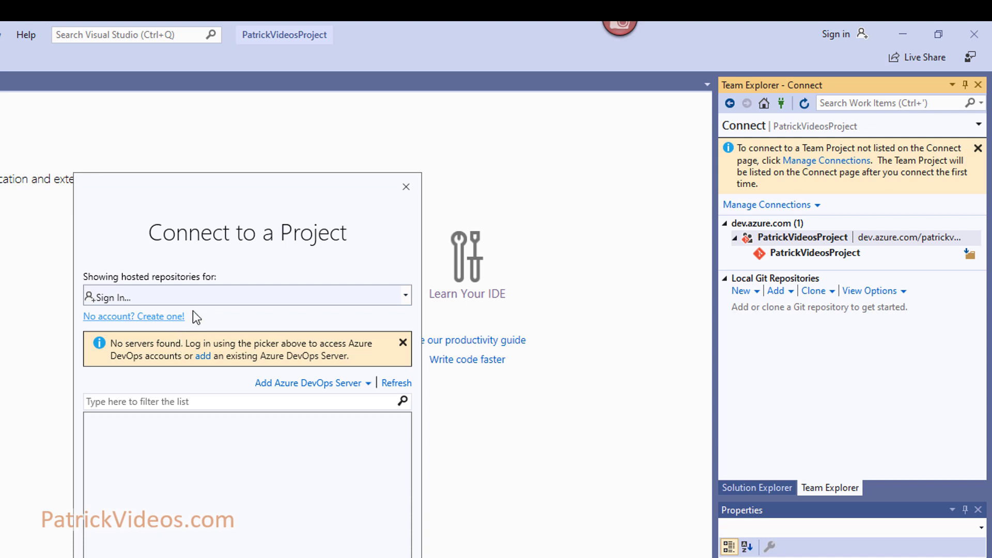
- Sign in with another Microsoft account's password and select the TrainingSpace project
left_click(206, 297)
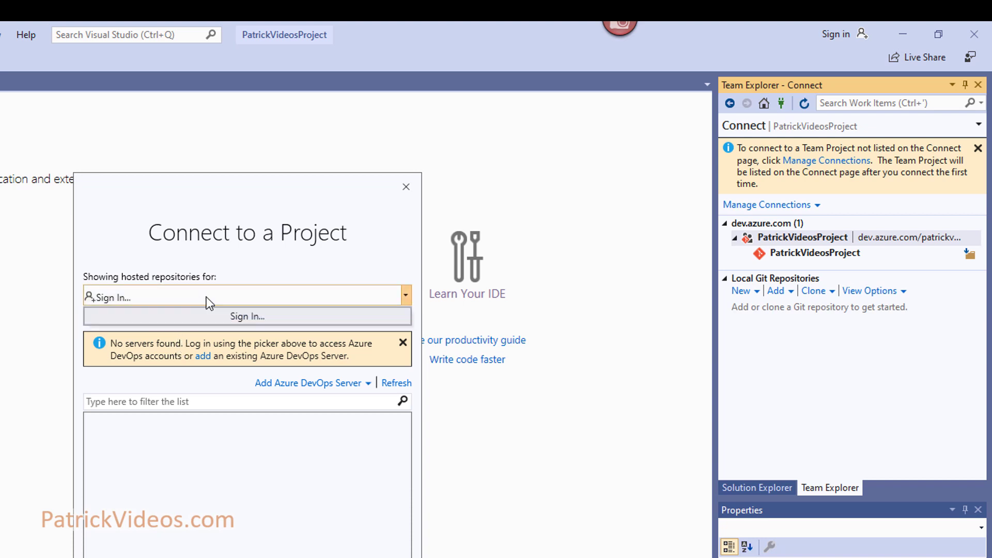
left_click(235, 316)
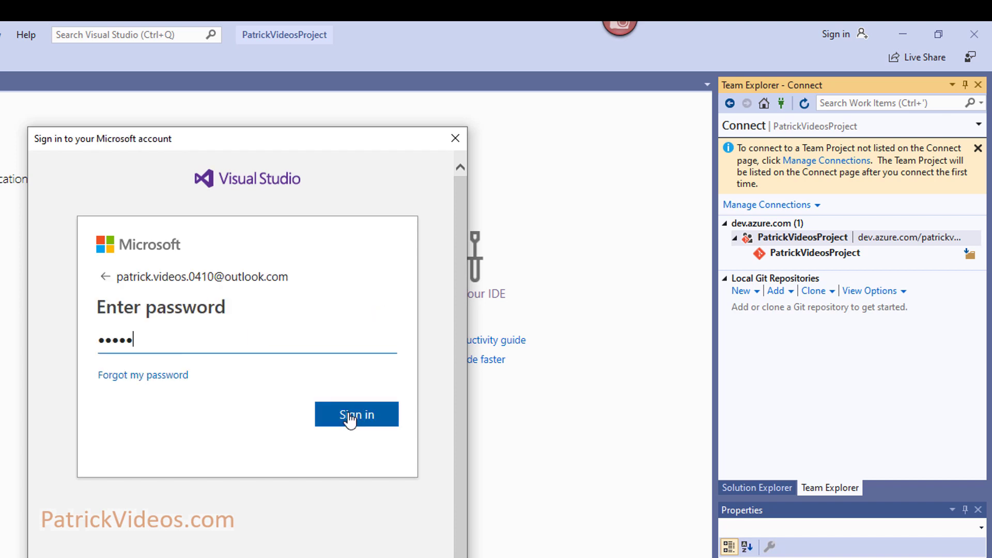
type("••••")
left_click(347, 415)
left_click(336, 443)
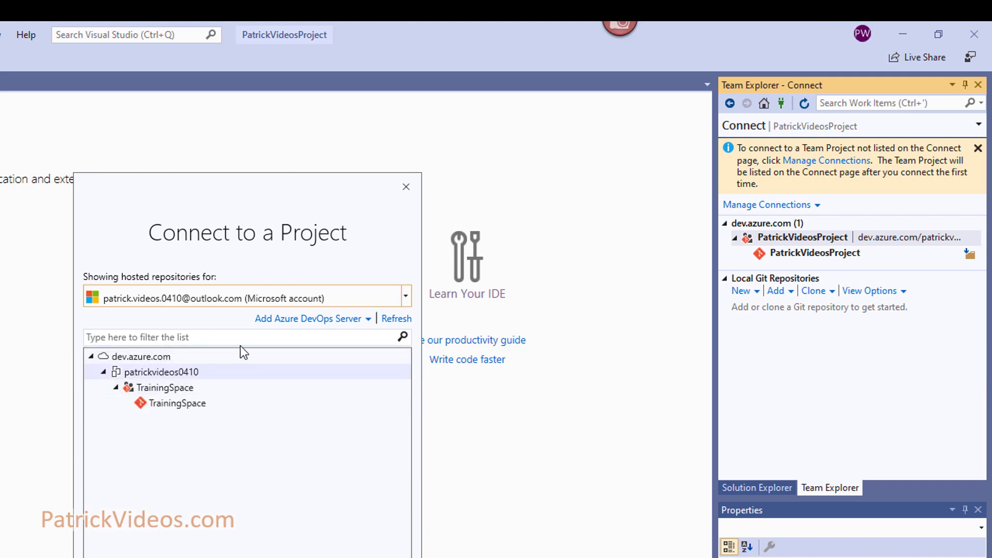
left_click(151, 386)
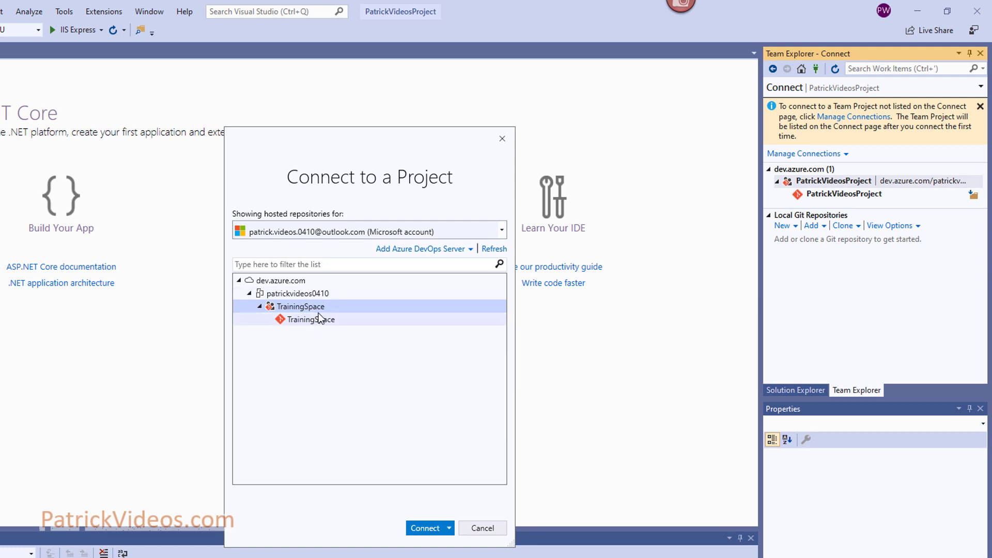
left_click(449, 529)
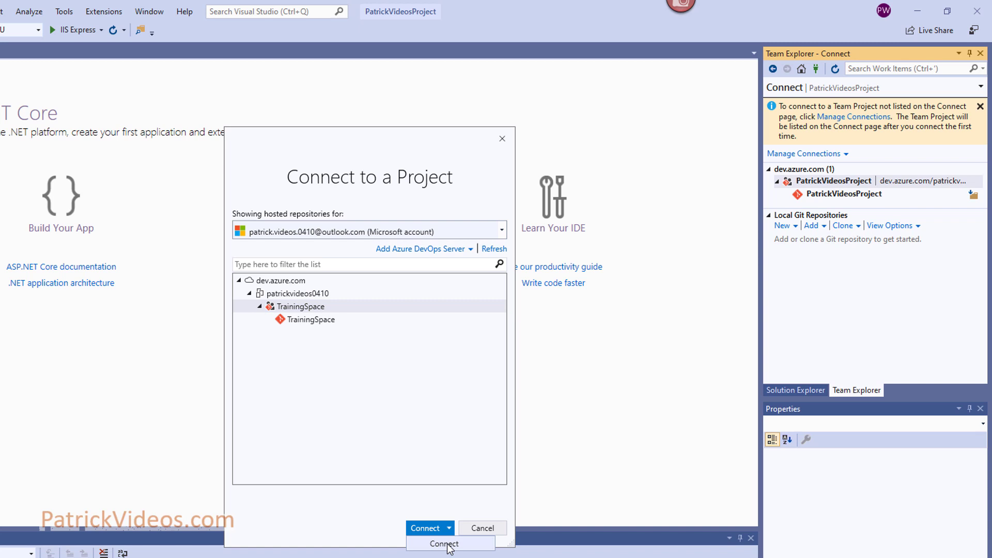
- Select the TrainingSpace repository and choose Connect instead of Clone
left_click(319, 324)
left_click(321, 326)
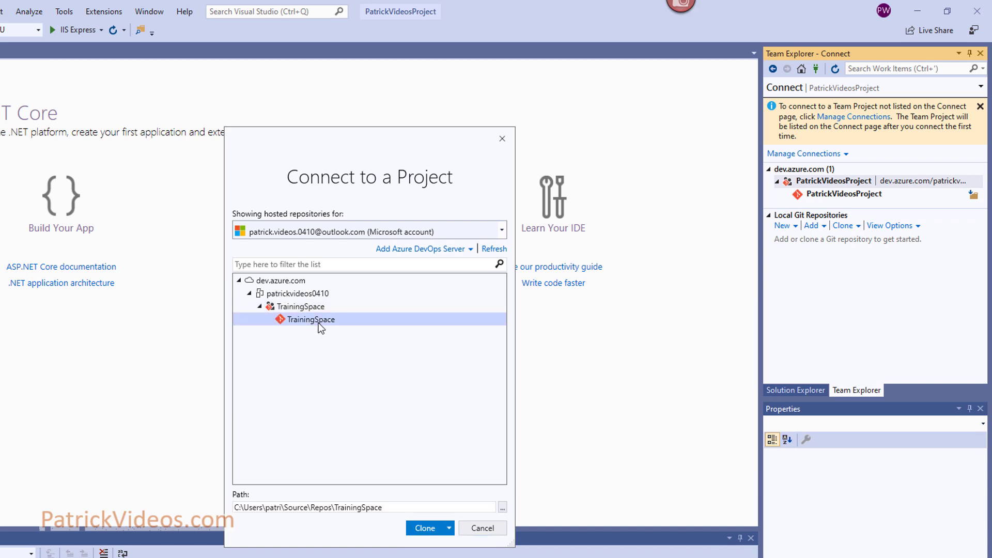
left_click(450, 530)
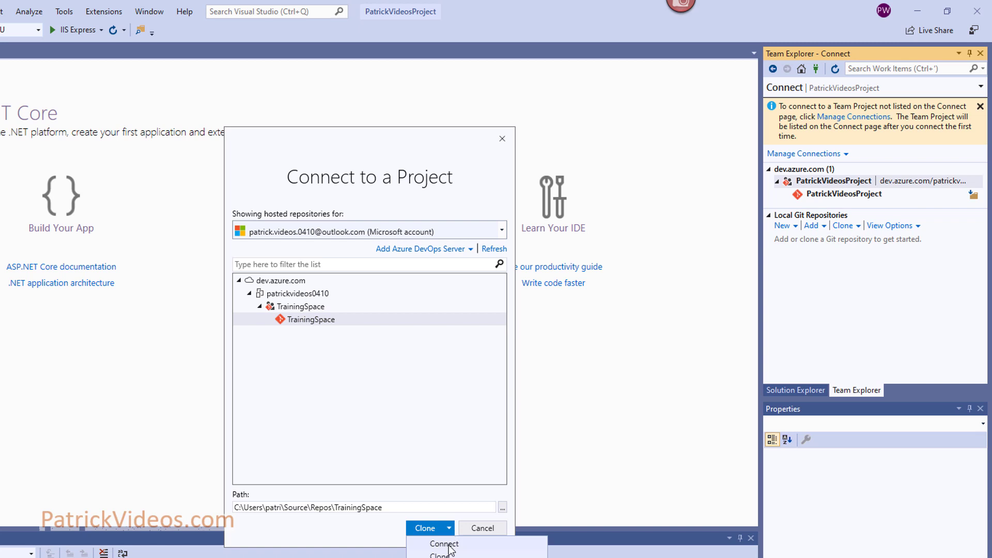
left_click(444, 544)
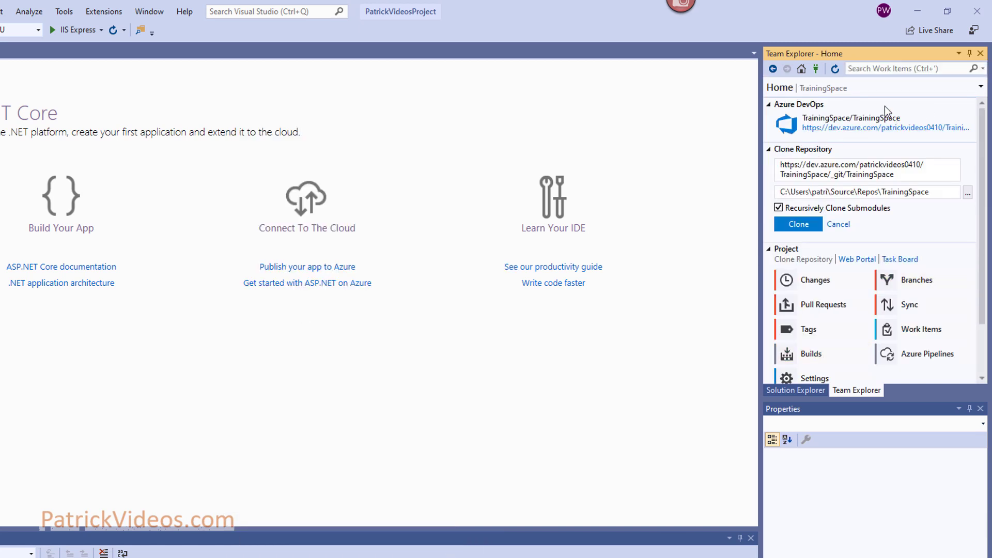
- Connect to the TrainingSpace project, then select the PatrickVideosProject solution in Solution Explorer
left_click(885, 107)
left_click(310, 306)
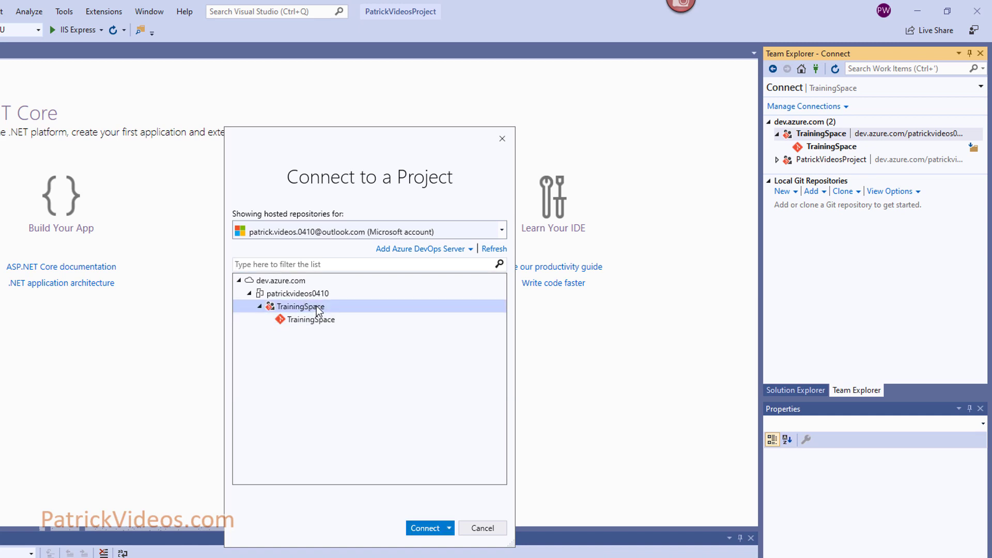
left_click(426, 528)
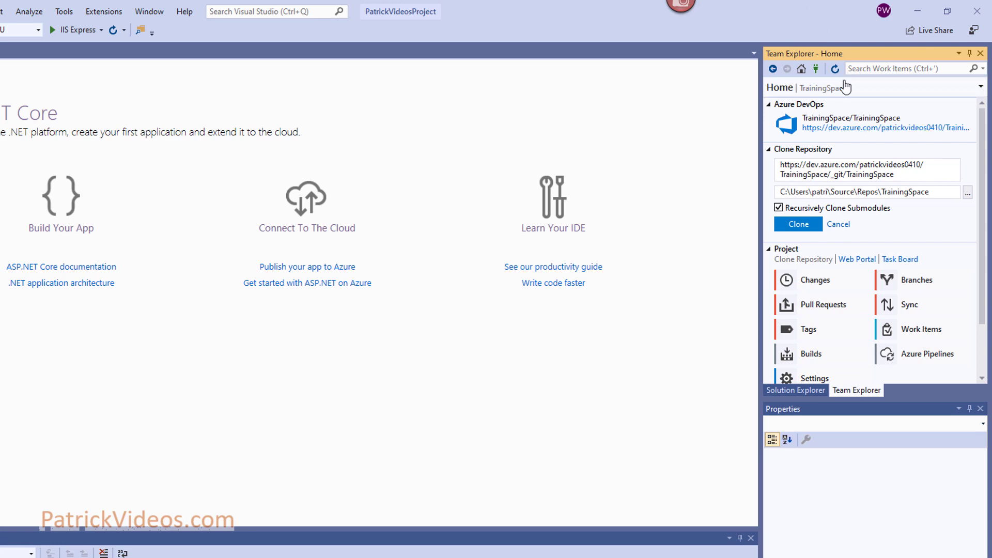
left_click(796, 391)
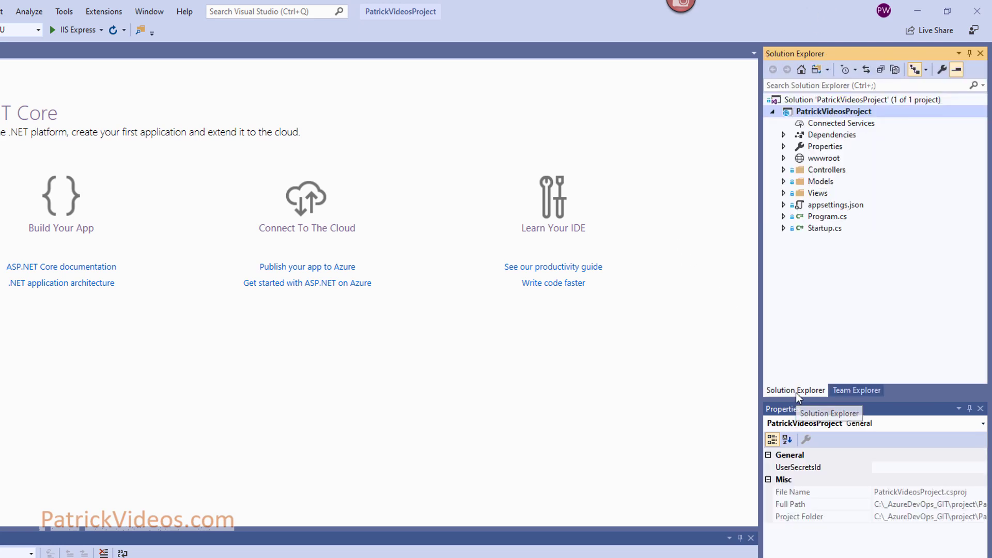
left_click(897, 99)
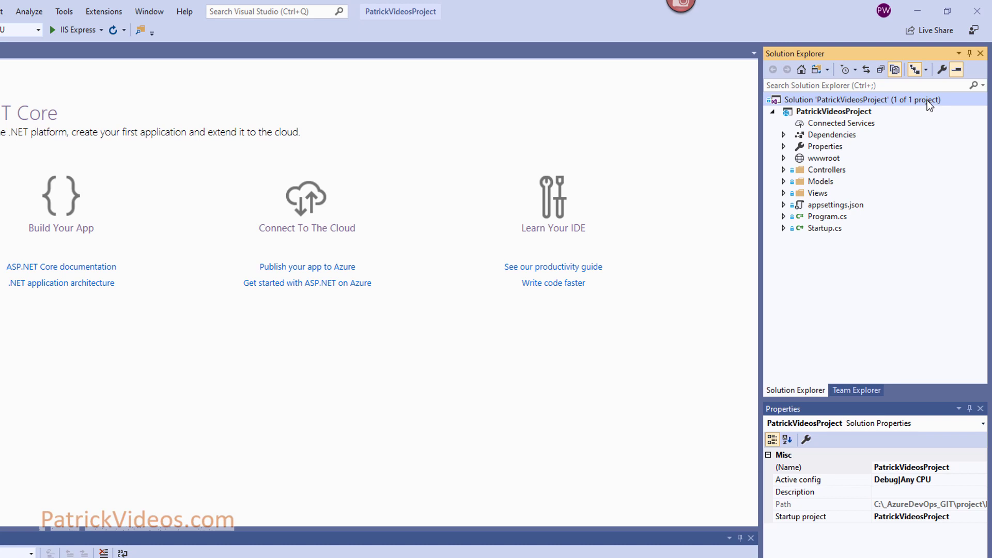
right_click(927, 100)
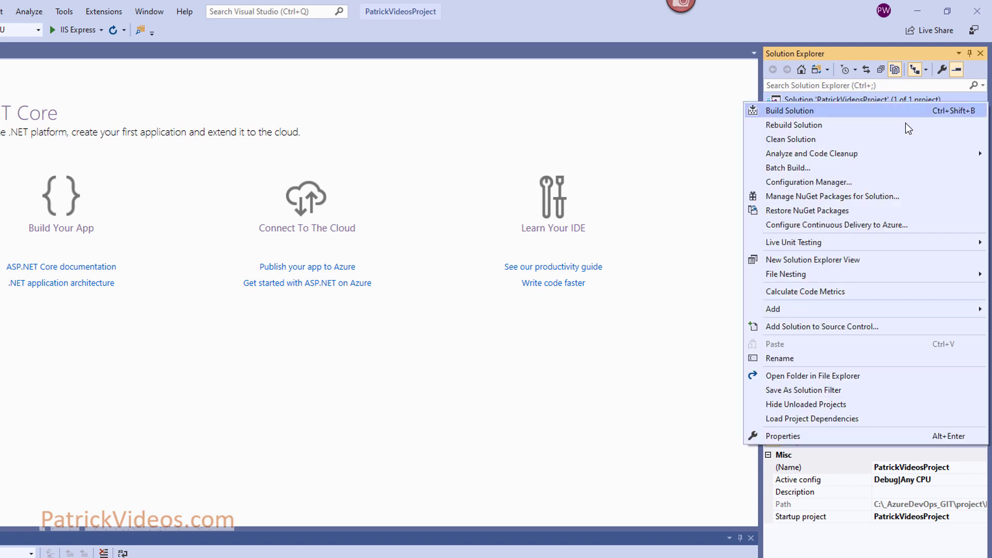
left_click(846, 331)
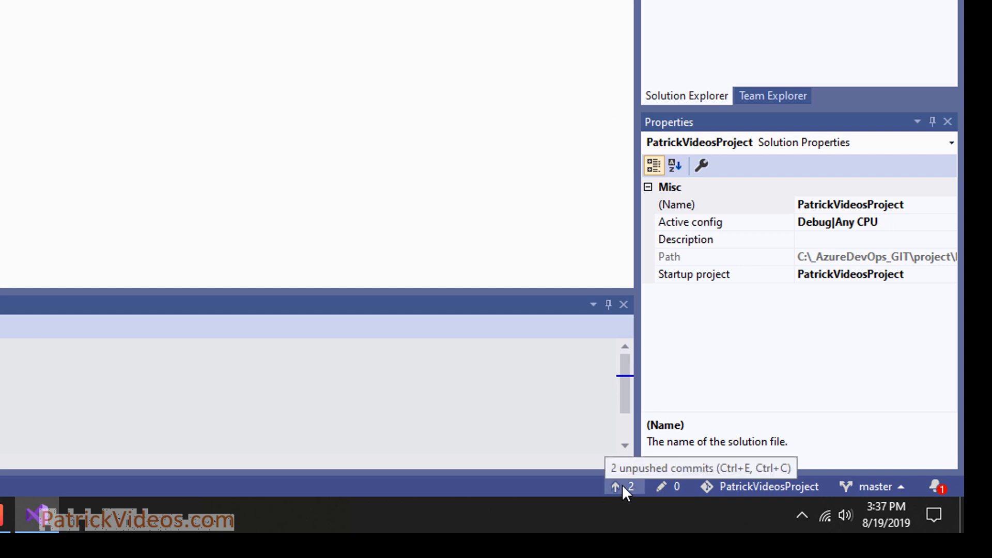
- Publish the local Git repo to Azure DevOps with TrainingSpace as the target project
left_click(623, 485)
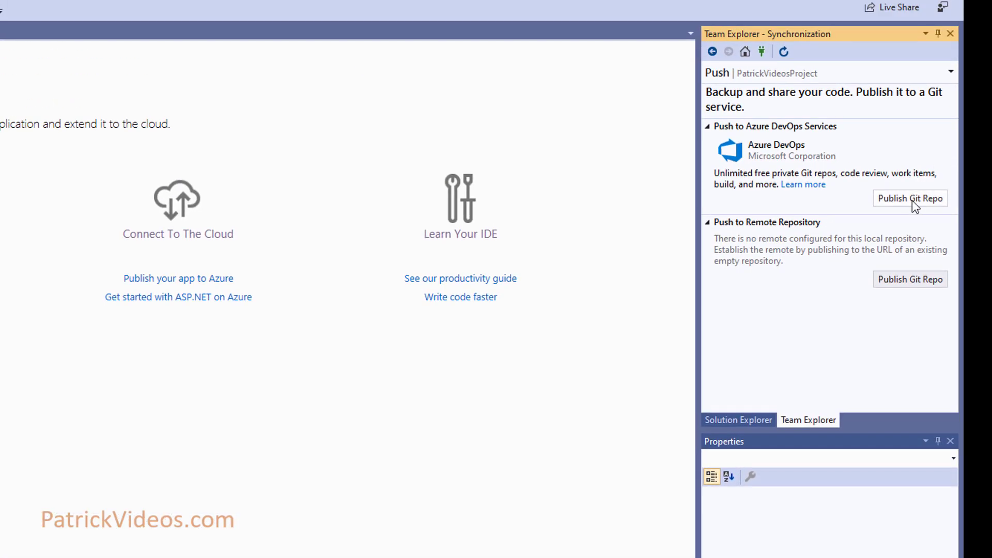
left_click(913, 200)
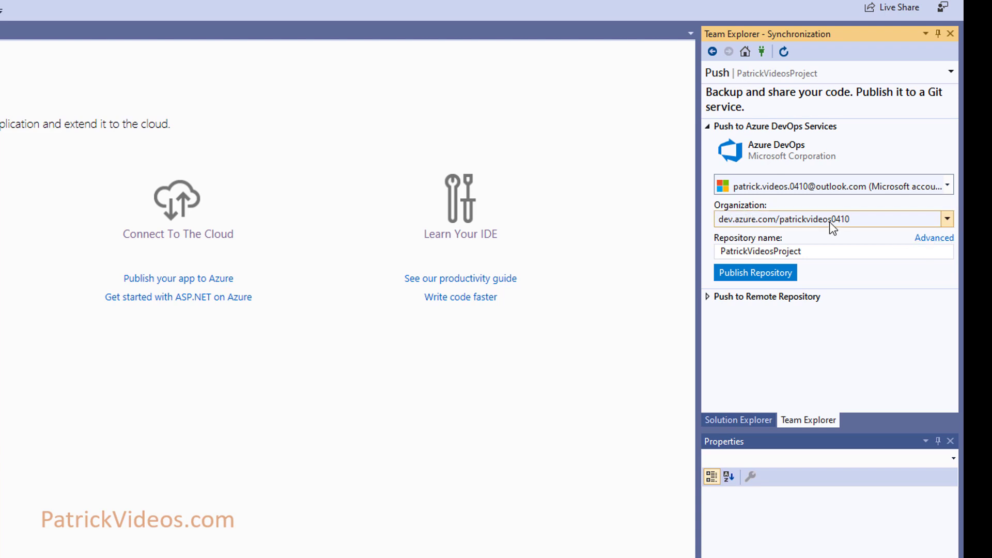
left_click(946, 240)
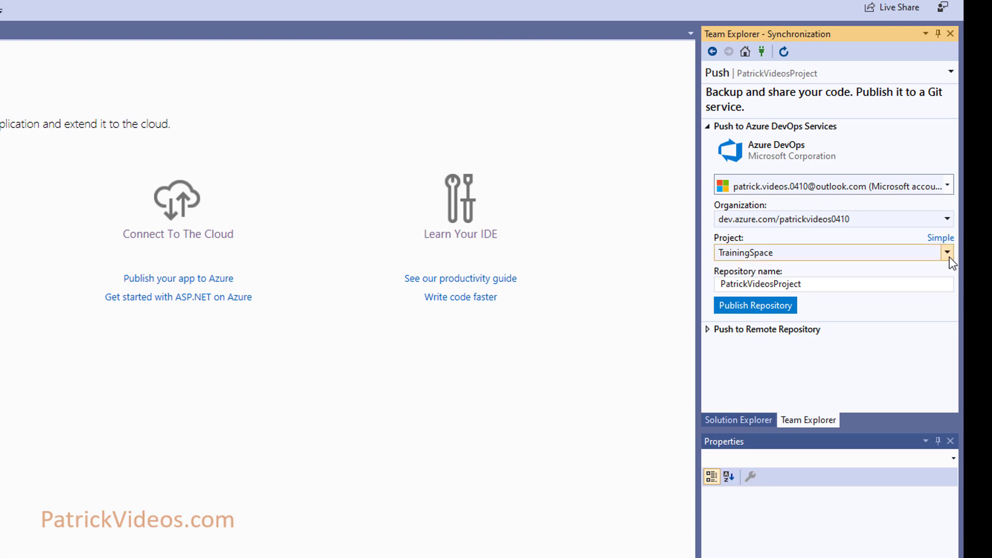
left_click(947, 253)
left_click(833, 266)
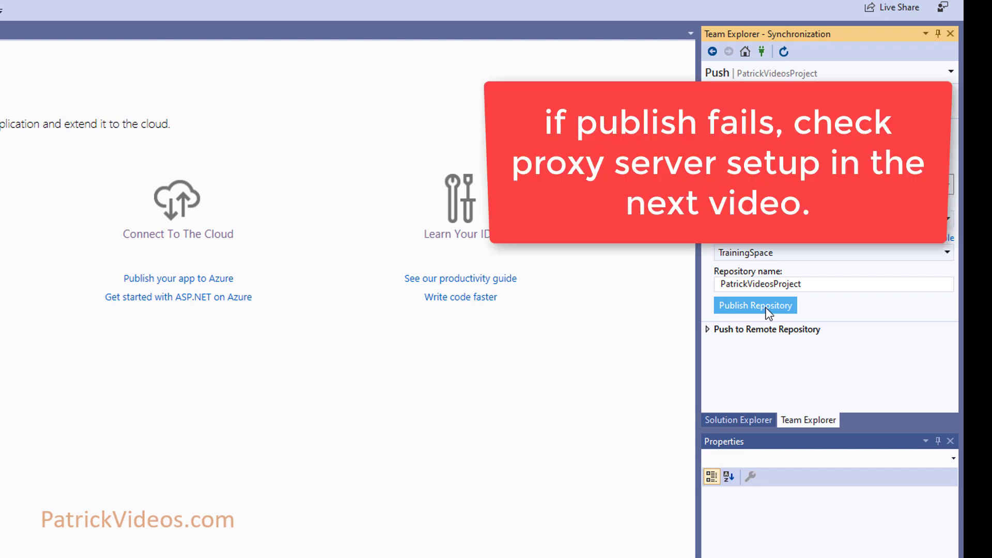
left_click(769, 306)
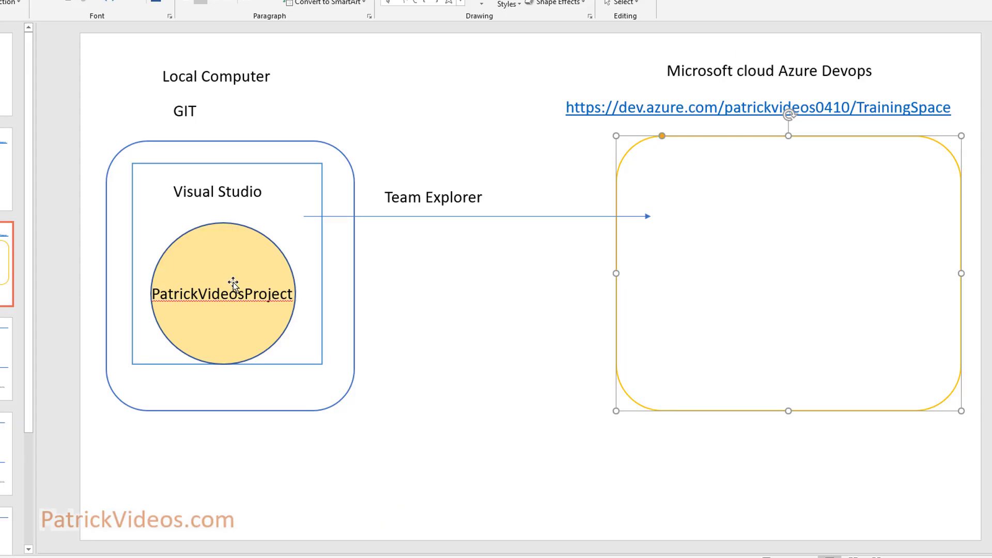
- Paste a copy of the yellow PatrickVideosProject circle into the Azure DevOps box on the slide
left_click(233, 283)
left_click(252, 247)
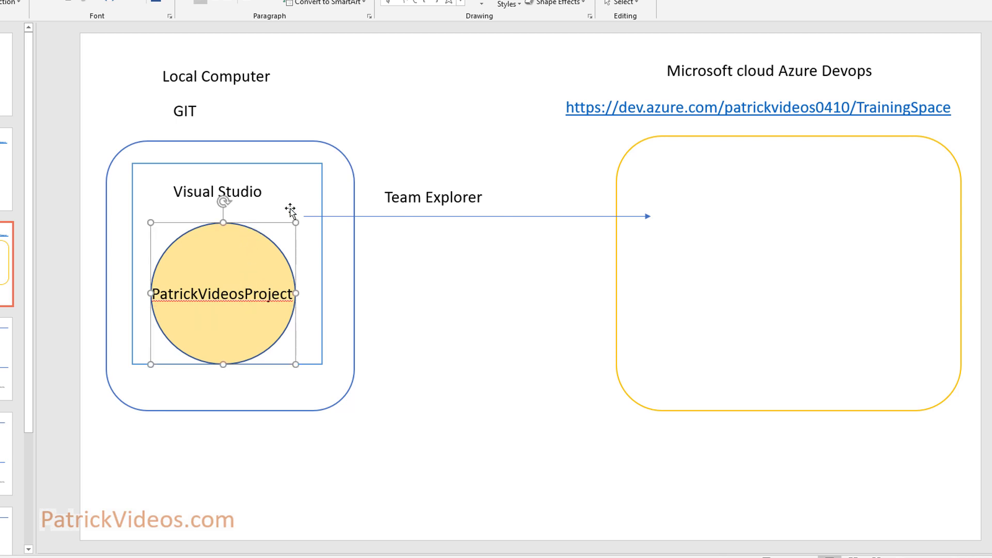
left_click(752, 237)
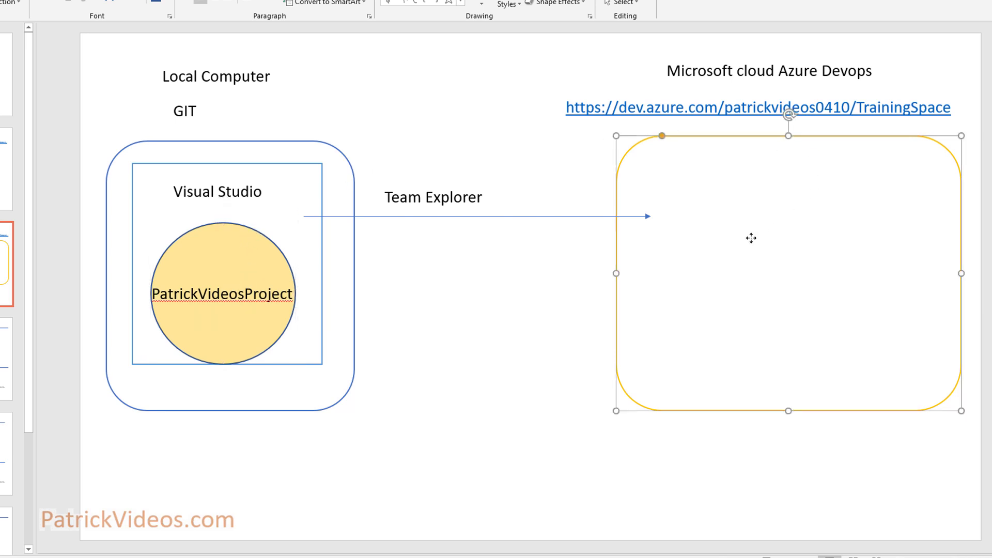
key("ctrl+v")
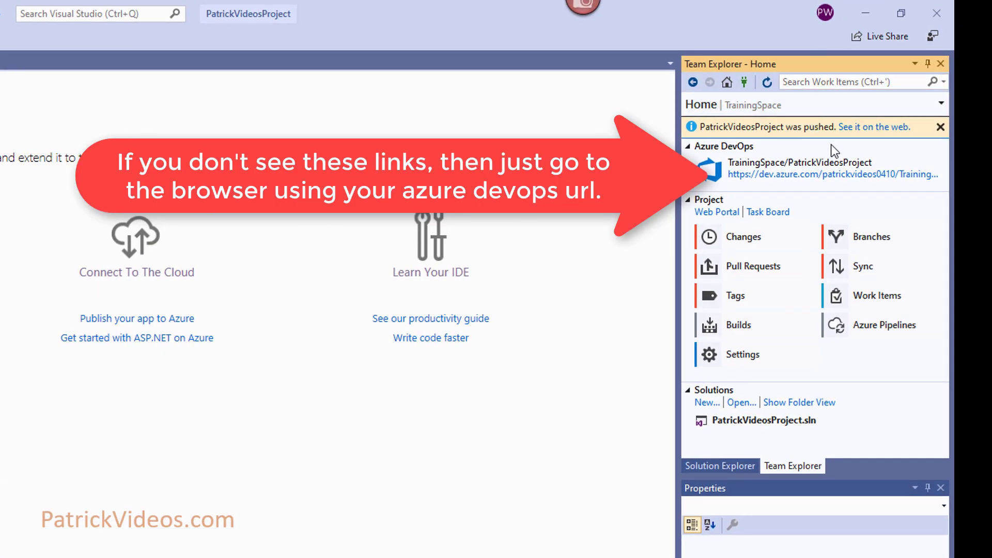
- Open the pushed PatrickVideosProject repository in the browser from Team Explorer's notification
left_click(875, 133)
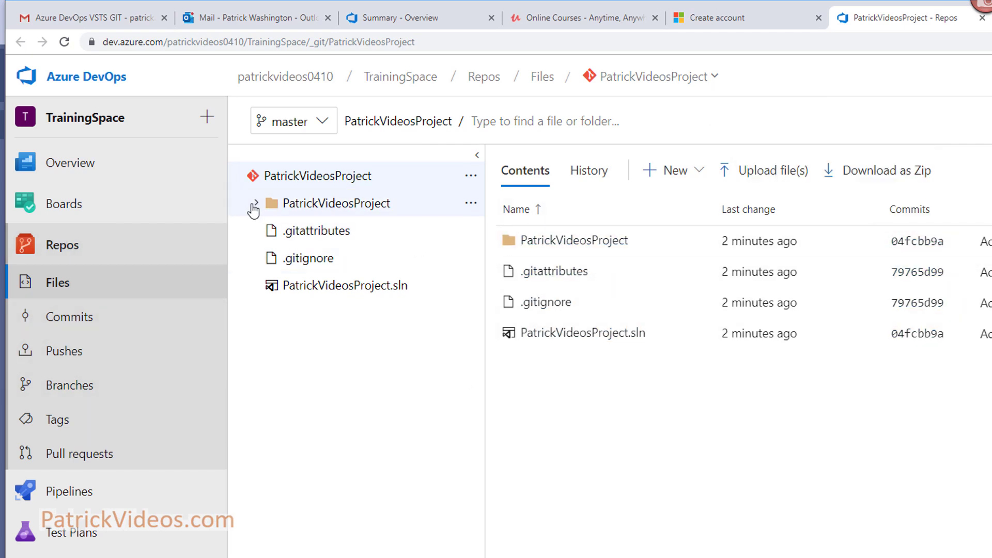
- Compare the repo's PatrickVideosProject folder with the local Controllers folder, then reselect the PatrickVideosProject repository
left_click(254, 205)
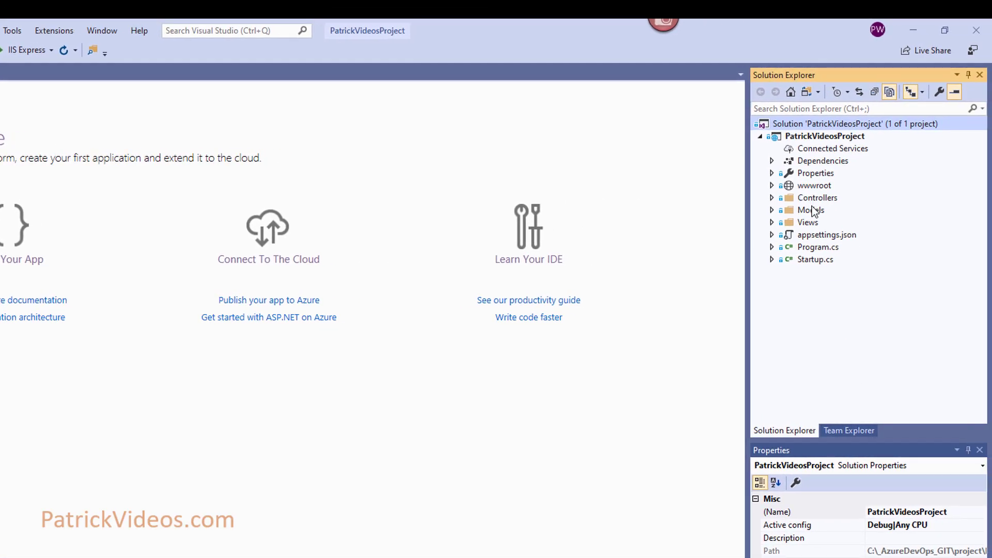
left_click(771, 198)
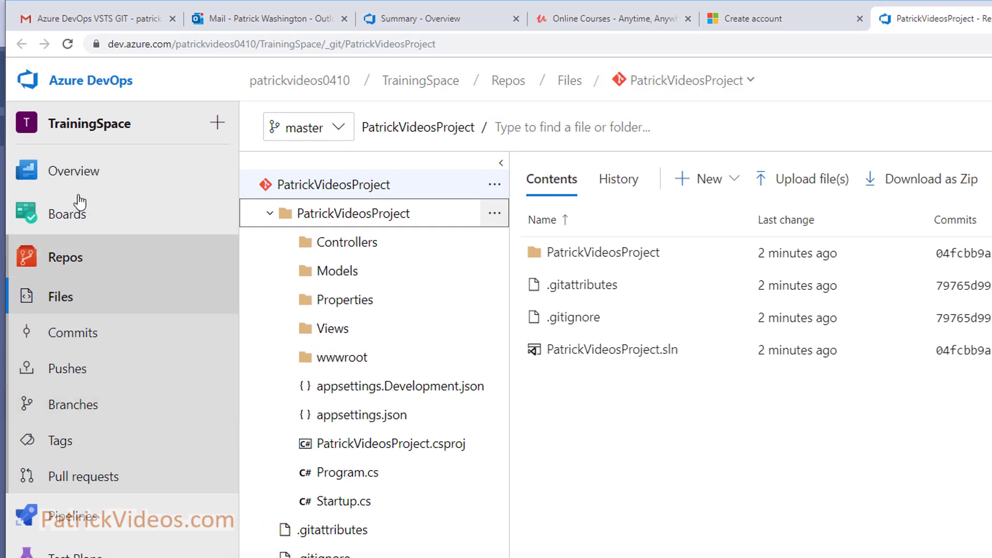
left_click(60, 260)
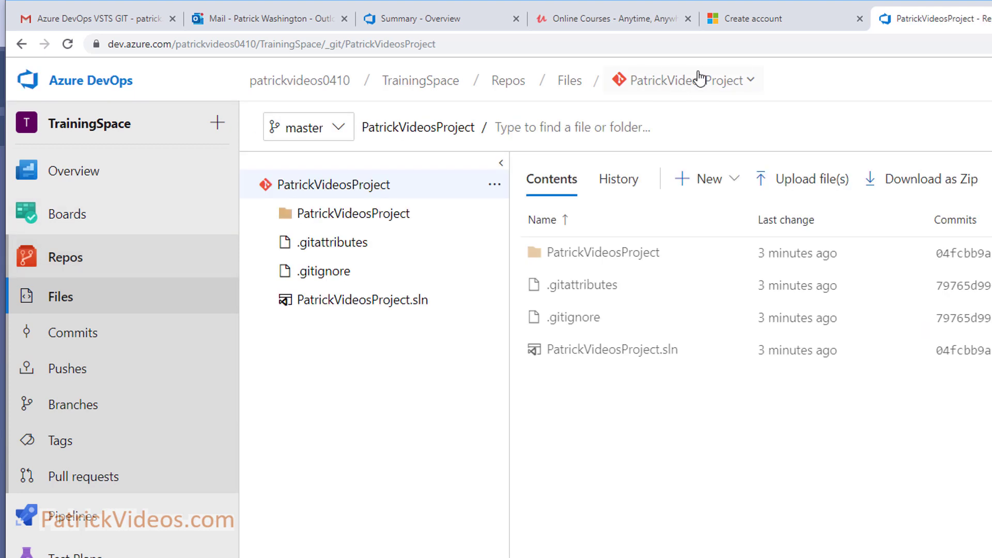
left_click(748, 83)
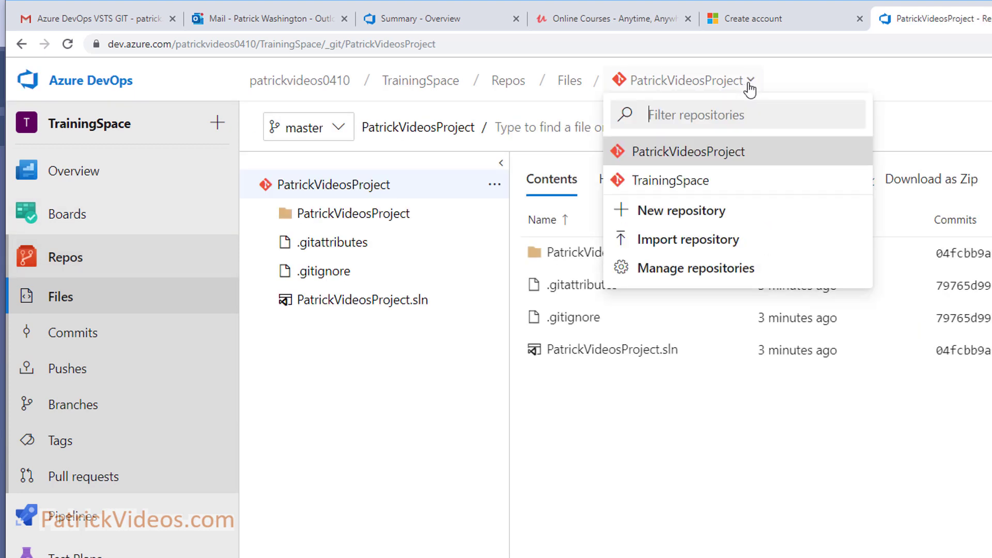
left_click(723, 160)
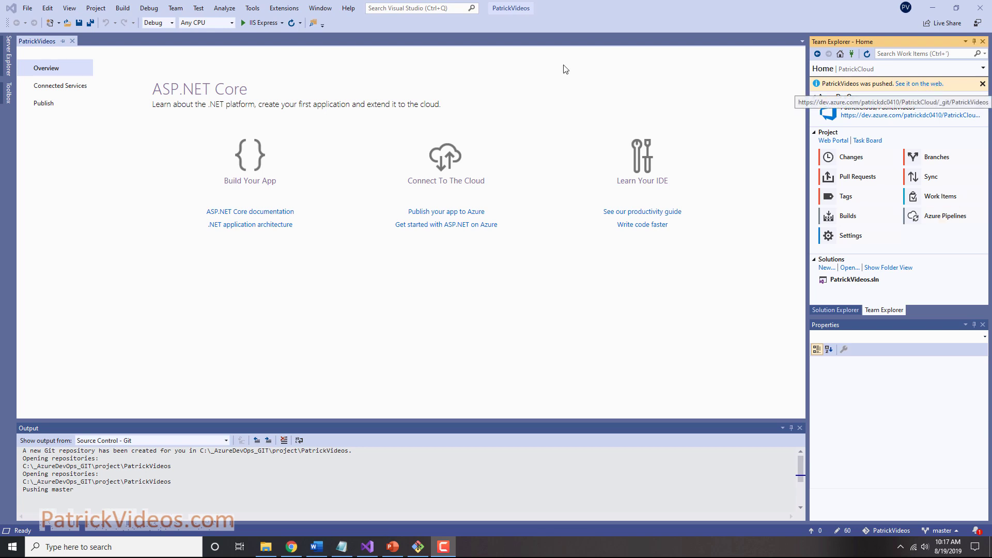
- Search Windows for 'git' to find Git Bash
key("super")
type("git")
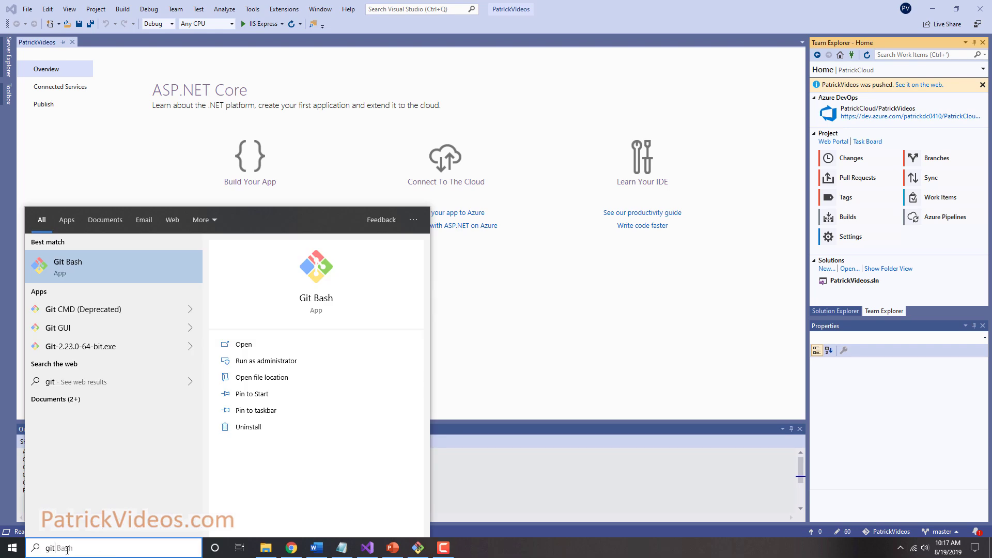
- In Git Bash, run git config --global for the user name and the e-mail address
left_click(65, 270)
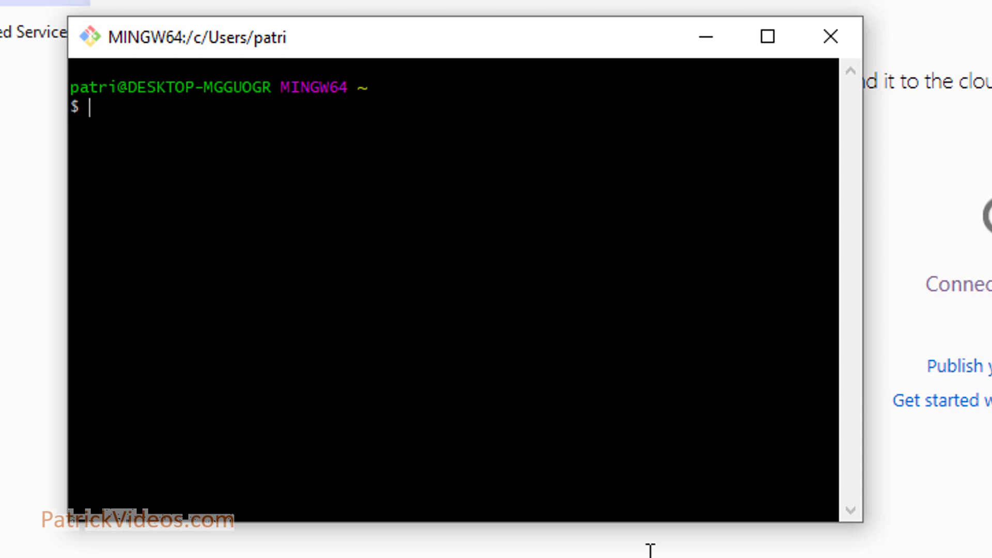
type("git config --global user.name \"Patrick Videos\"")
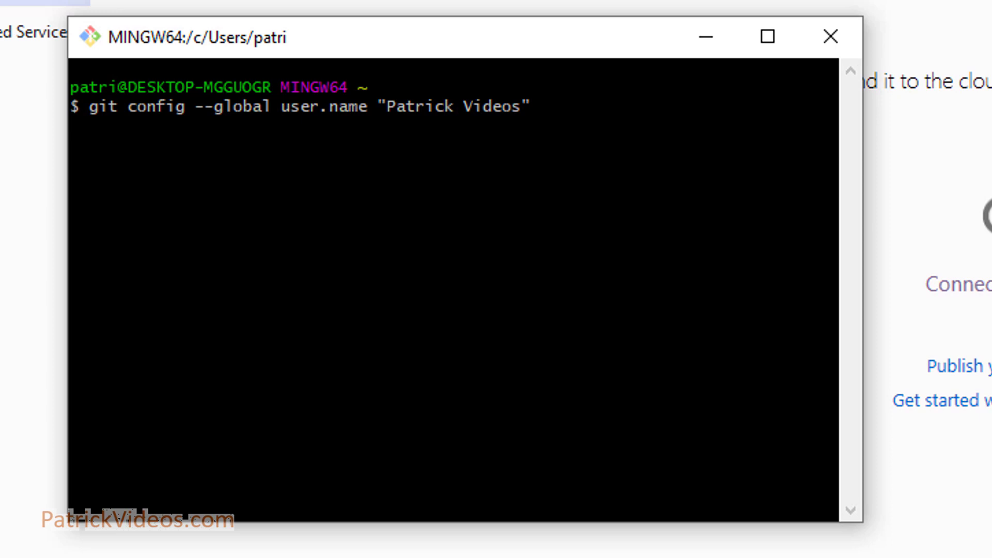
key("Return")
key("shift+Insert")
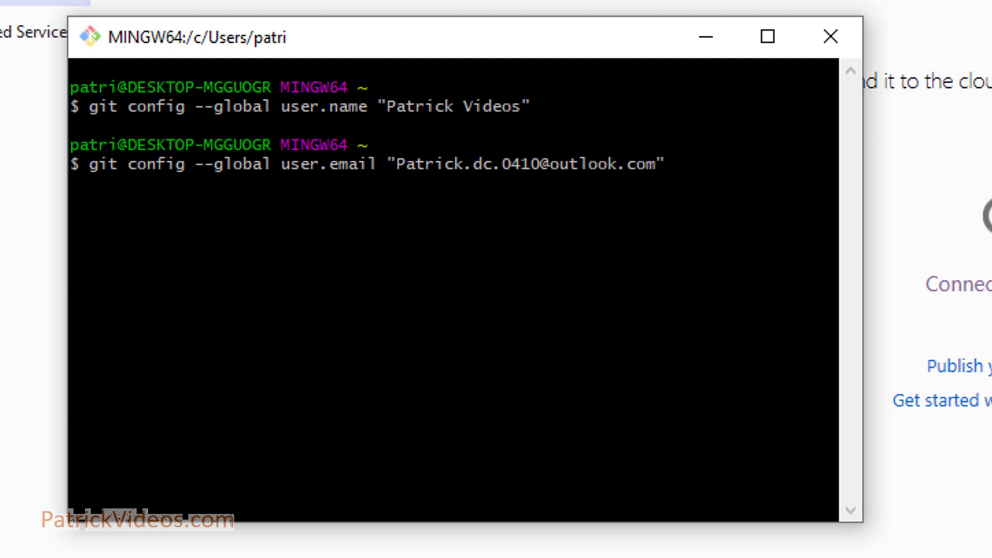
key("Return")
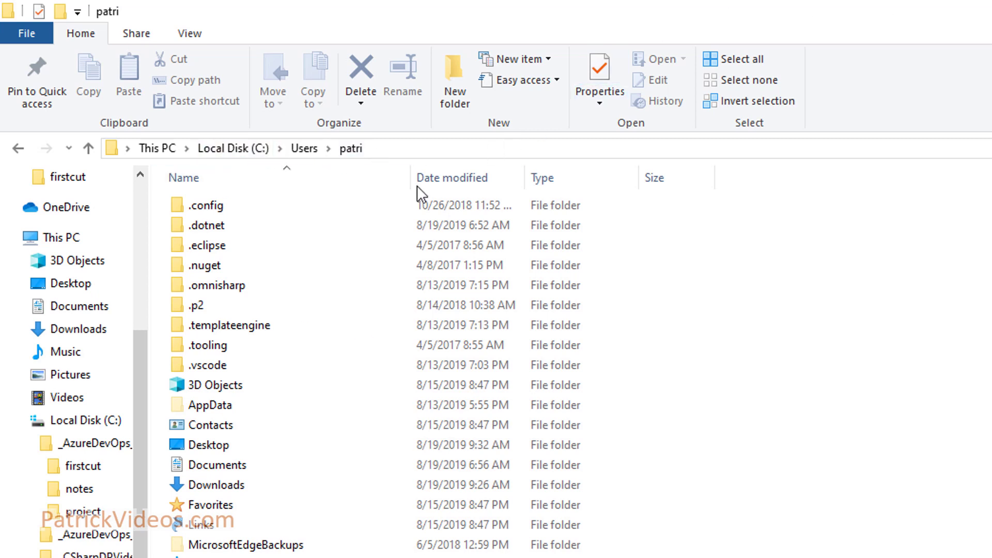
- Open the home folder's .gitconfig in Notepad through Open with > More apps
left_click(230, 557)
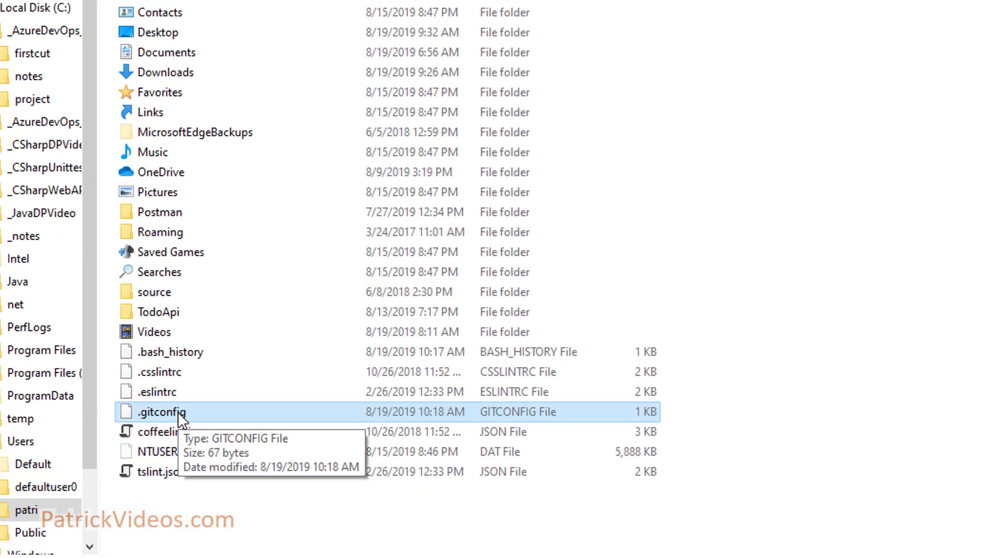
right_click(178, 413)
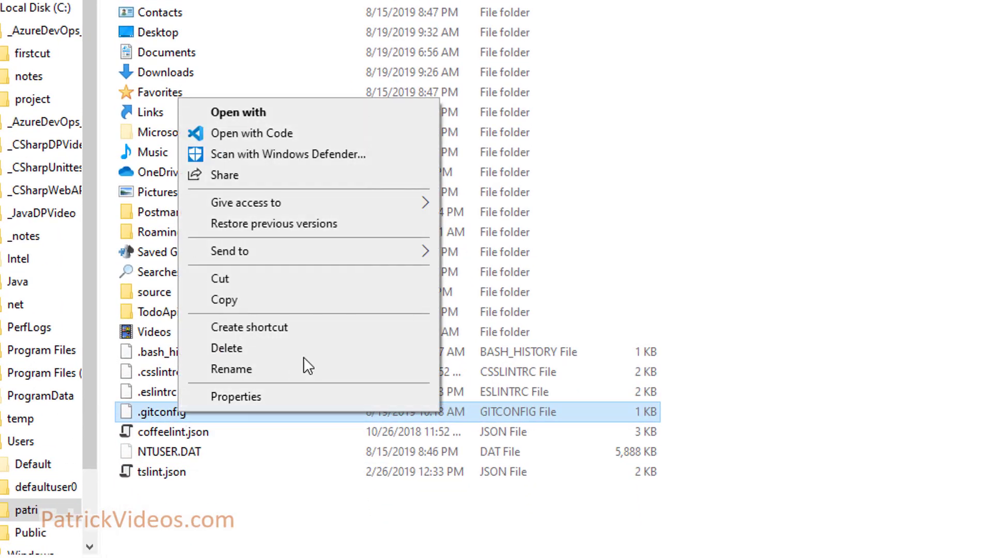
left_click(344, 115)
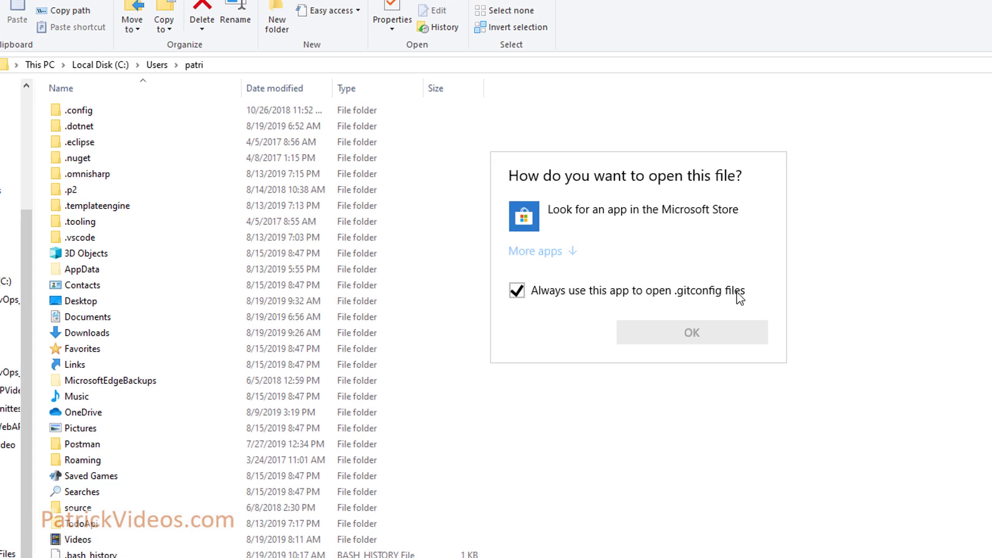
left_click(535, 251)
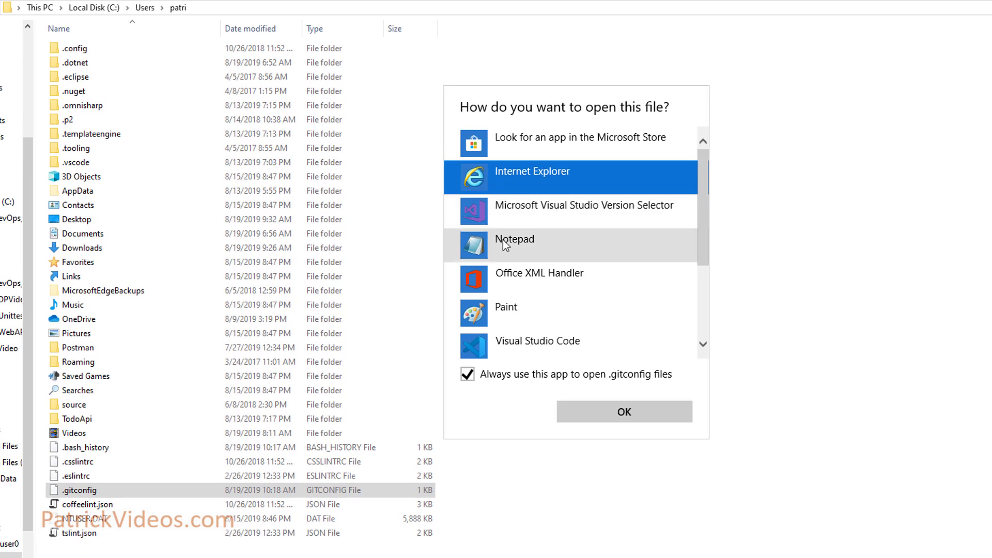
left_click(504, 240)
left_click(620, 417)
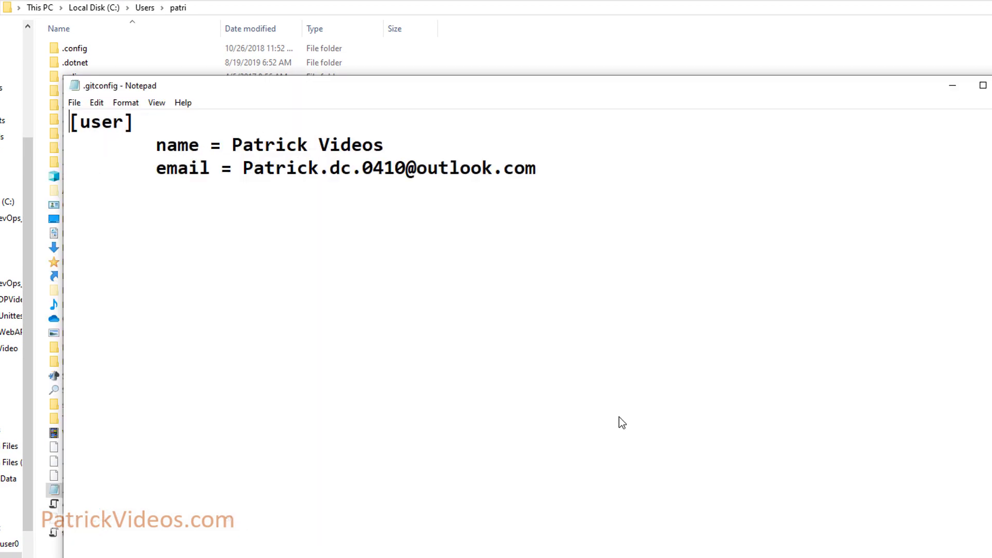
- Remove the indentation before the name and email lines, save, and add a new line below
left_click(156, 145)
key("BackSpace")
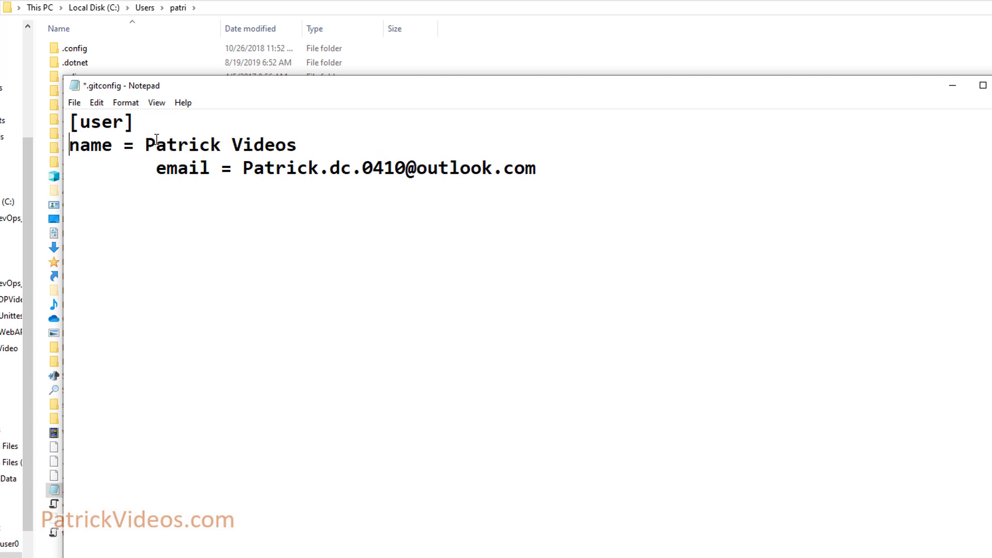
left_click(155, 168)
key("BackSpace")
key("ctrl+s")
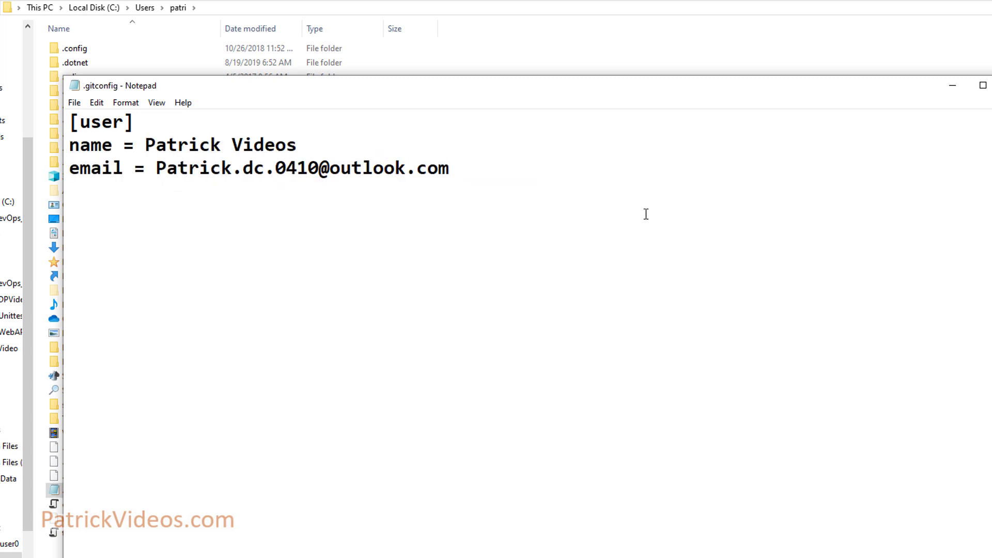
left_click(473, 171)
key("Return")
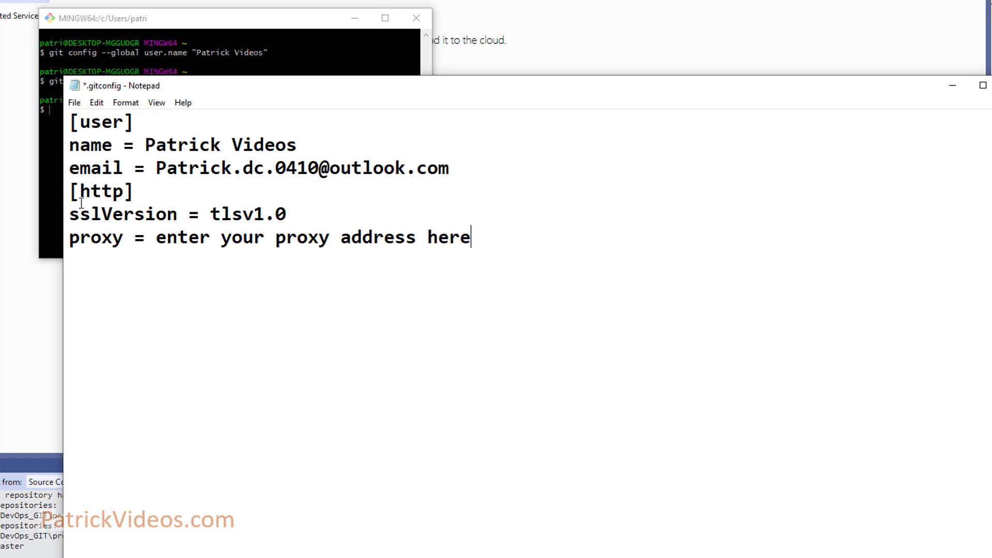
- Select and delete the whole [http] section with its sslVersion and proxy lines, then save
left_click_drag(141, 192, 70, 194)
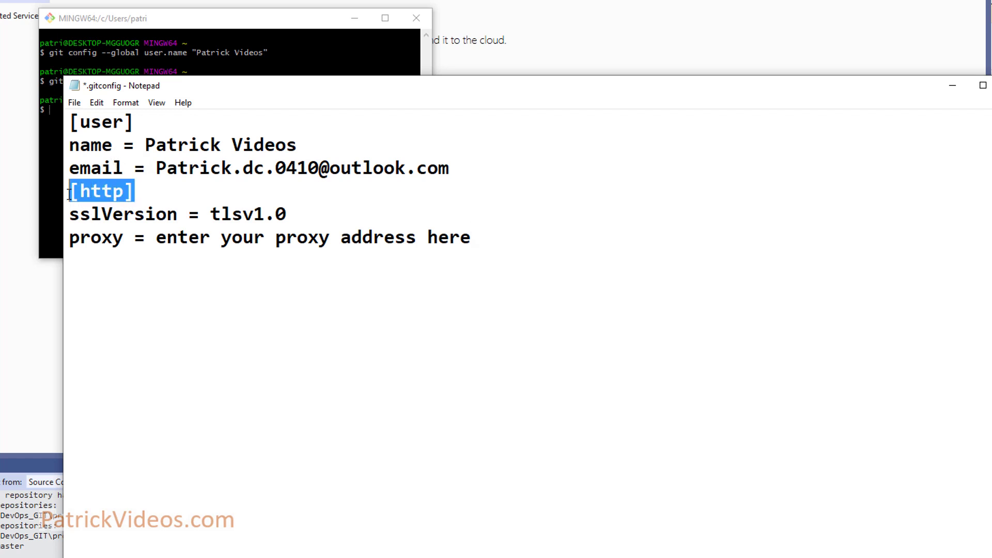
left_click(124, 238)
double_click(111, 215)
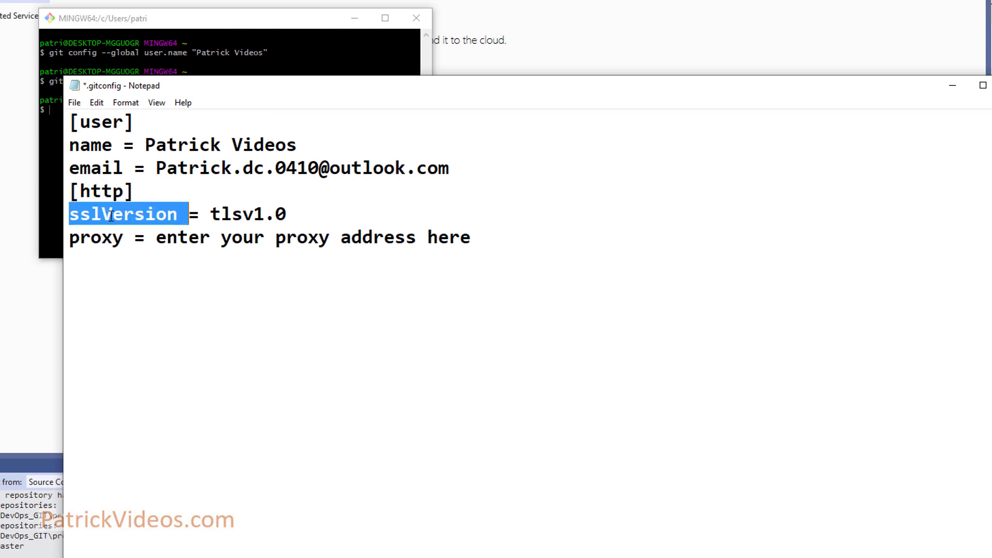
left_click(114, 214)
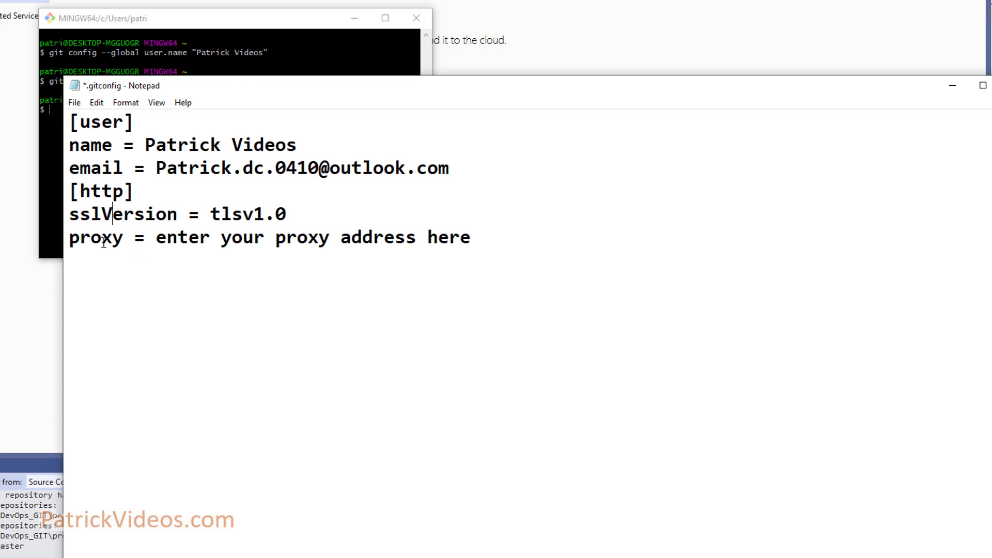
left_click_drag(156, 240, 468, 239)
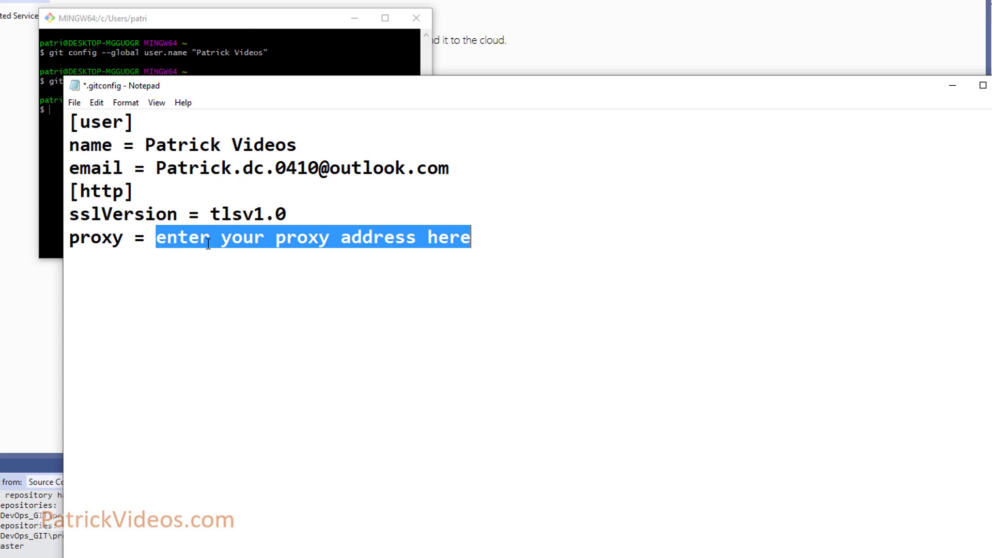
left_click_drag(208, 243, 167, 218)
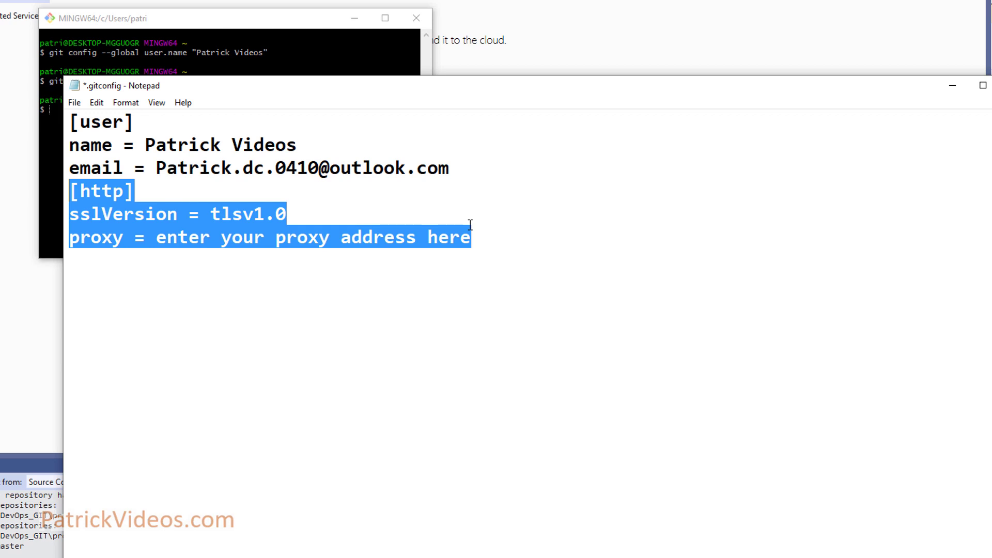
key("Delete")
key("ctrl+s")
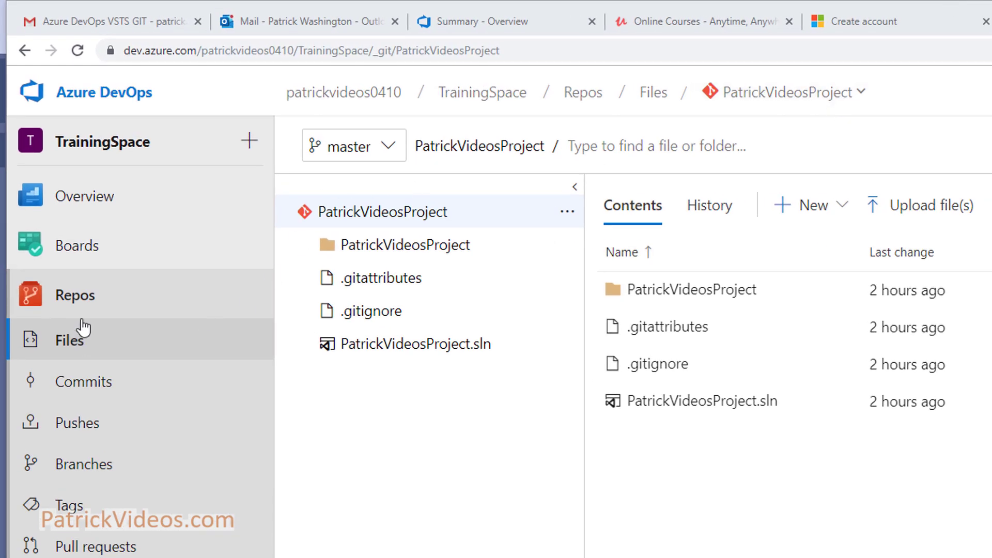
- Go from Manage repositories to Security and view the TrainingSpace Team and Contributors members
left_click(795, 98)
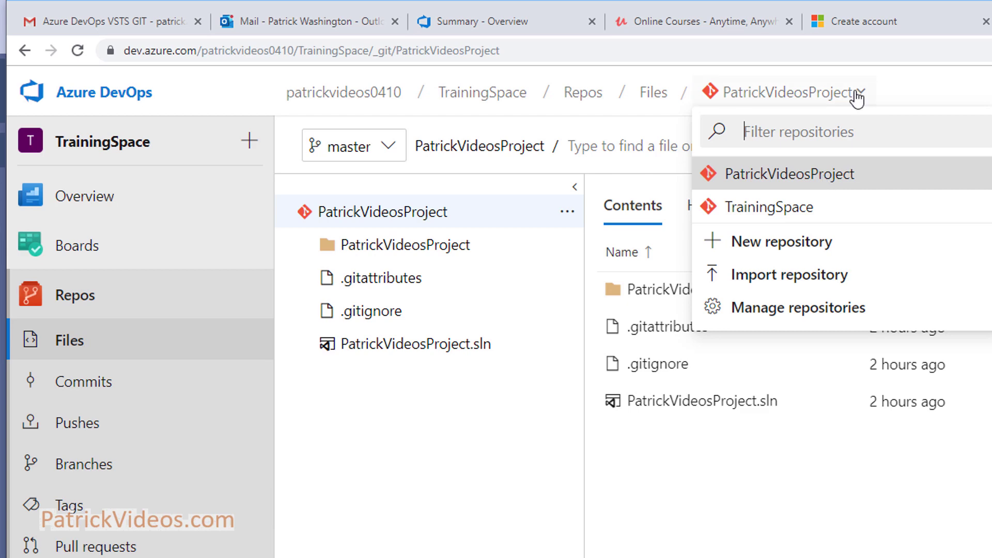
left_click(832, 313)
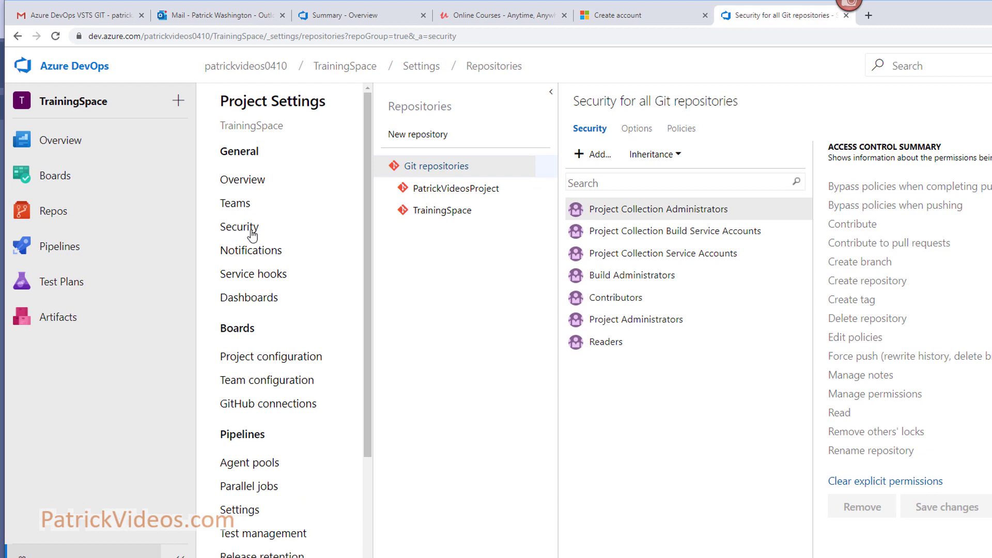
left_click(252, 228)
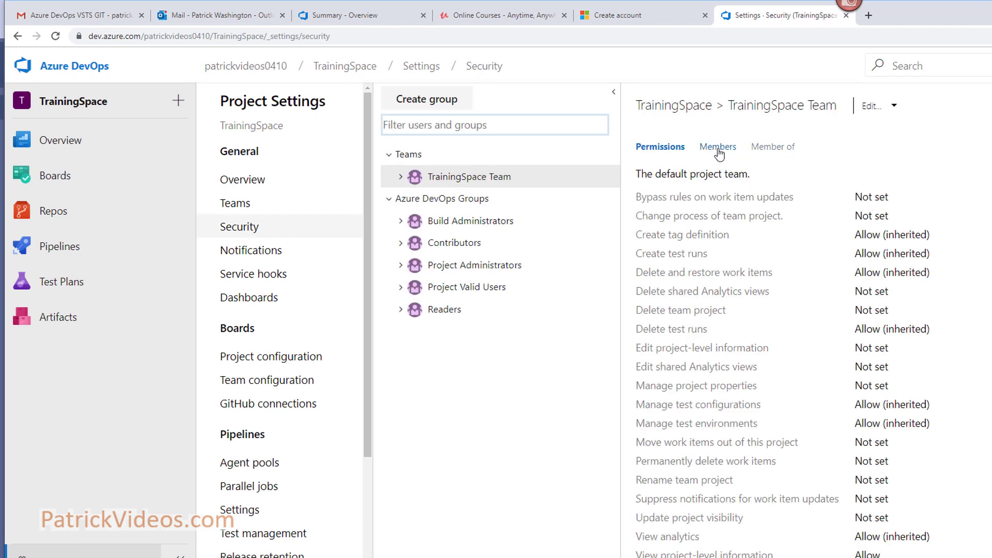
left_click(719, 153)
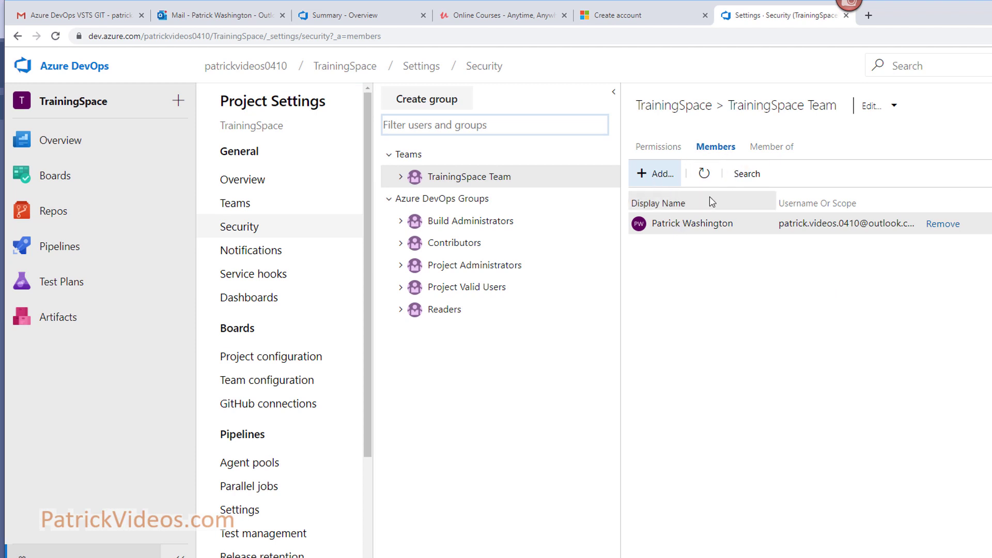
left_click(467, 249)
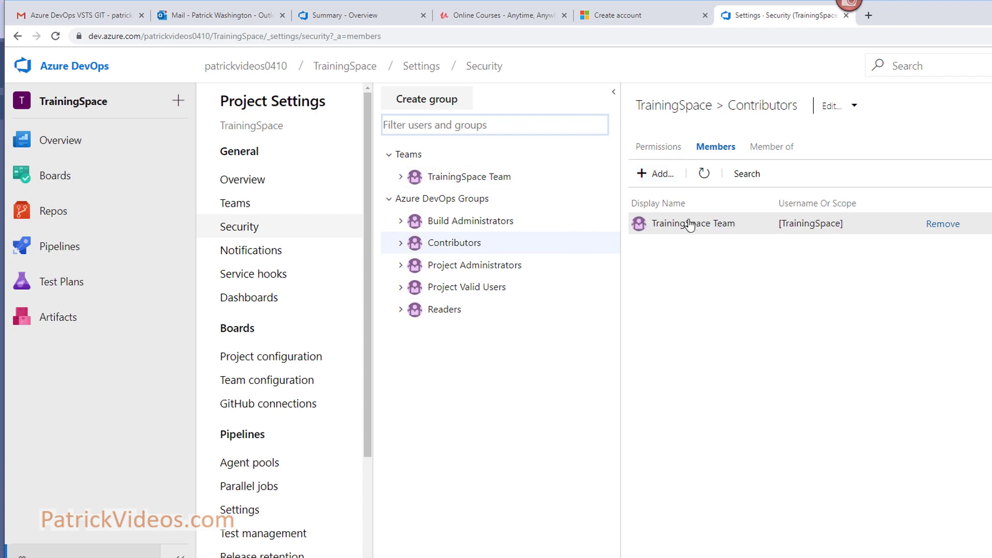
- Cancel adding a user, compare the Project Administrators members, and return to Contributors
left_click(659, 178)
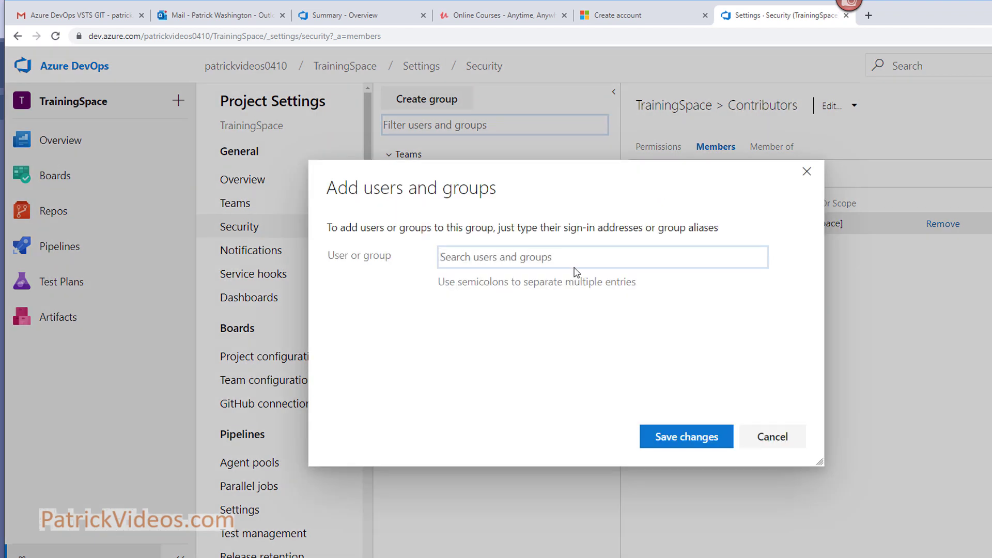
left_click(770, 438)
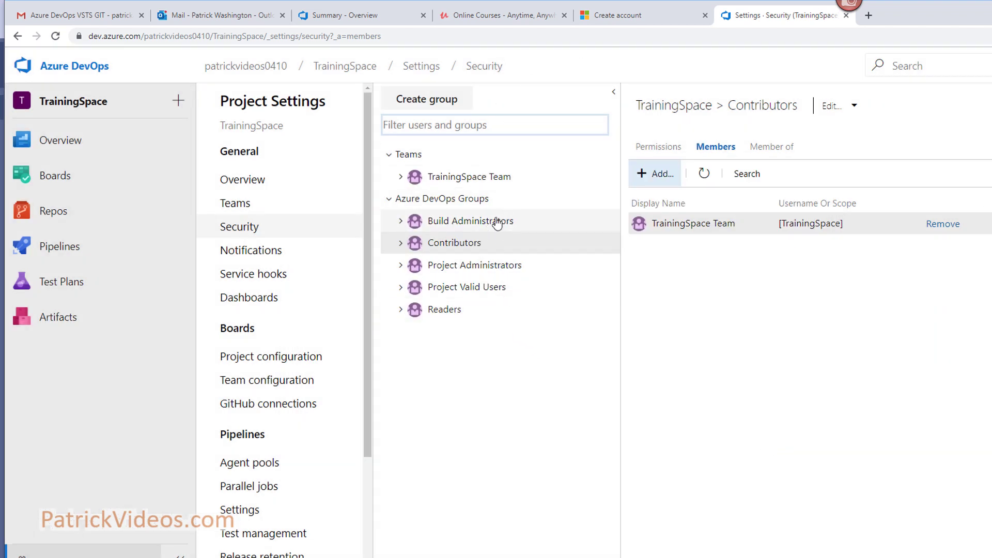
left_click(486, 272)
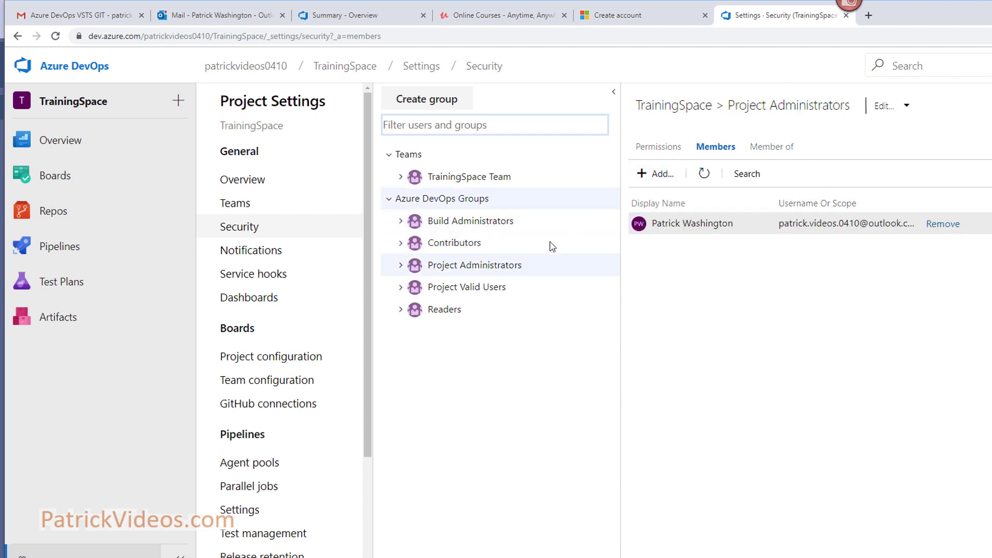
left_click(461, 249)
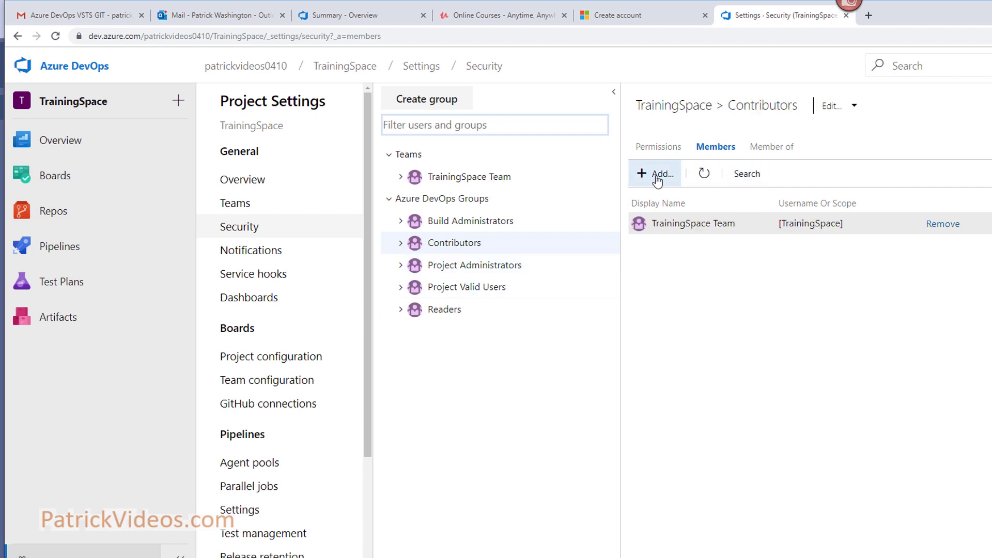
left_click(245, 207)
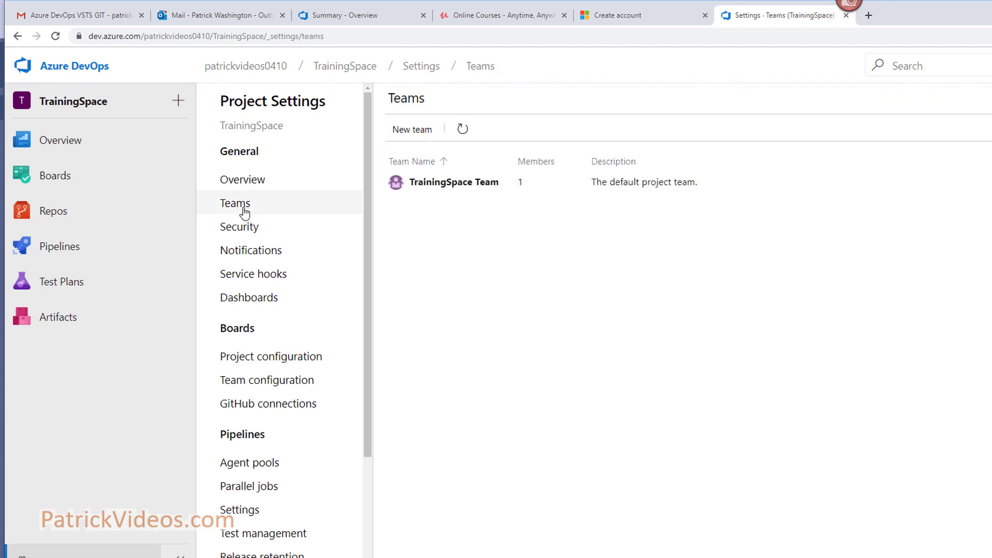
- Add a second TrainingSpace Team member by the user's e-mail, then reselect Contributors under Security
left_click(468, 185)
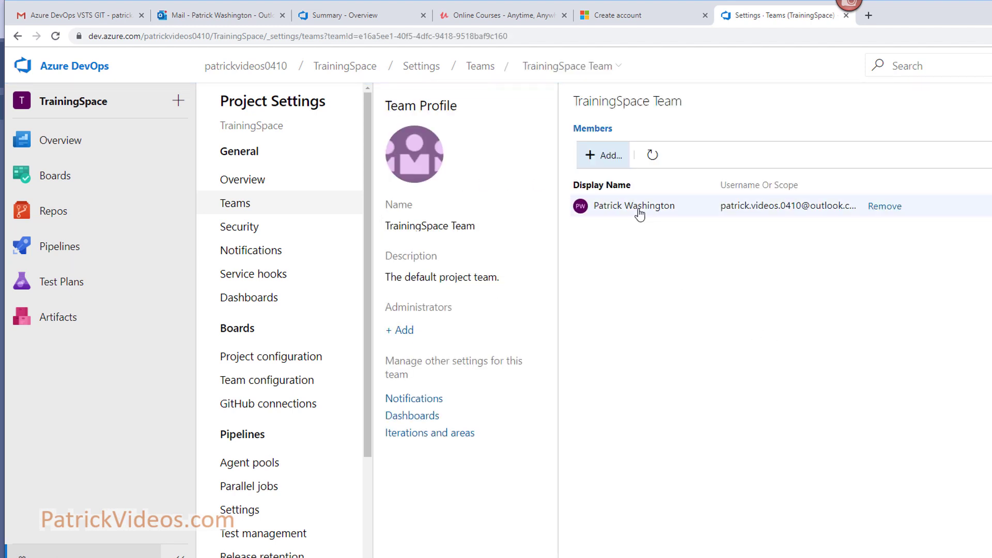
left_click(609, 155)
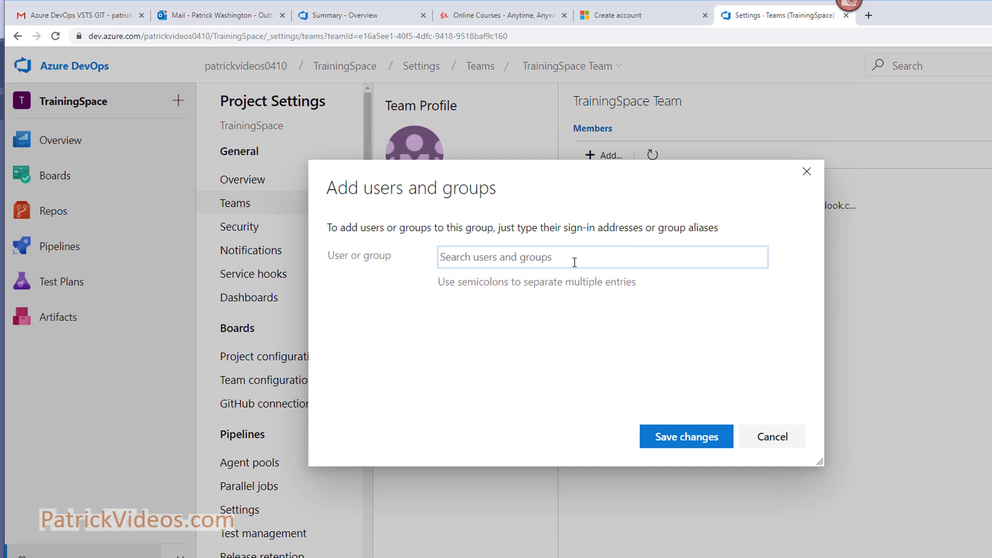
left_click(698, 437)
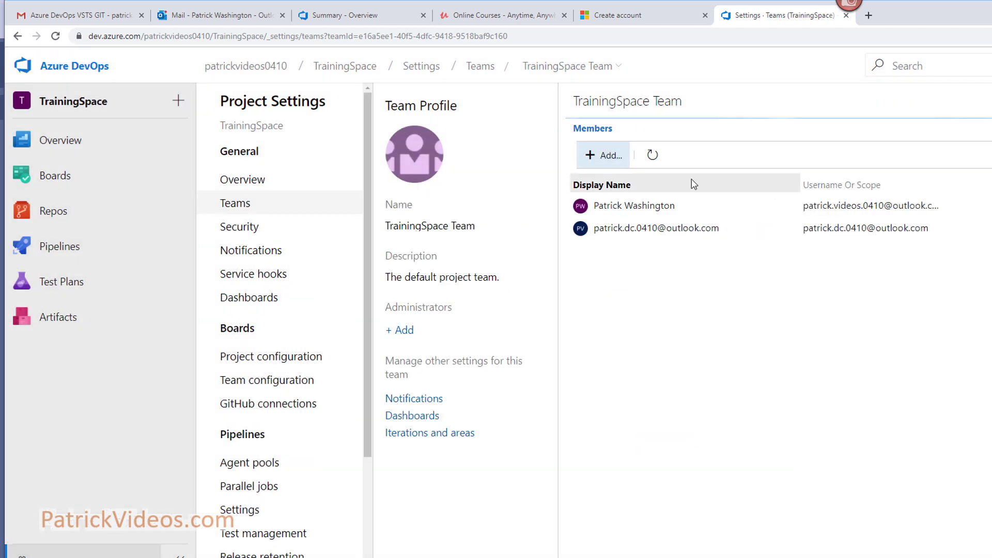
mouse_move(667, 237)
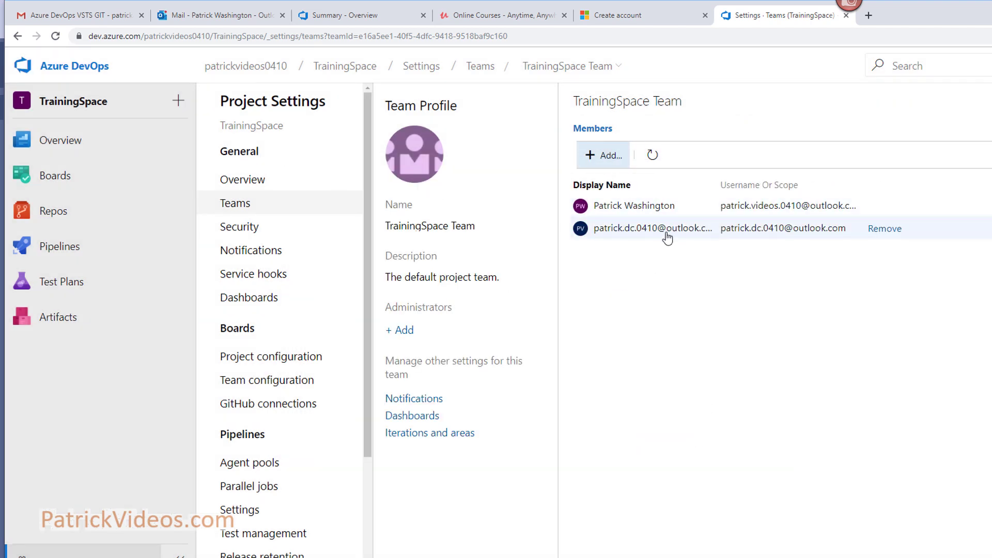
mouse_move(189, 182)
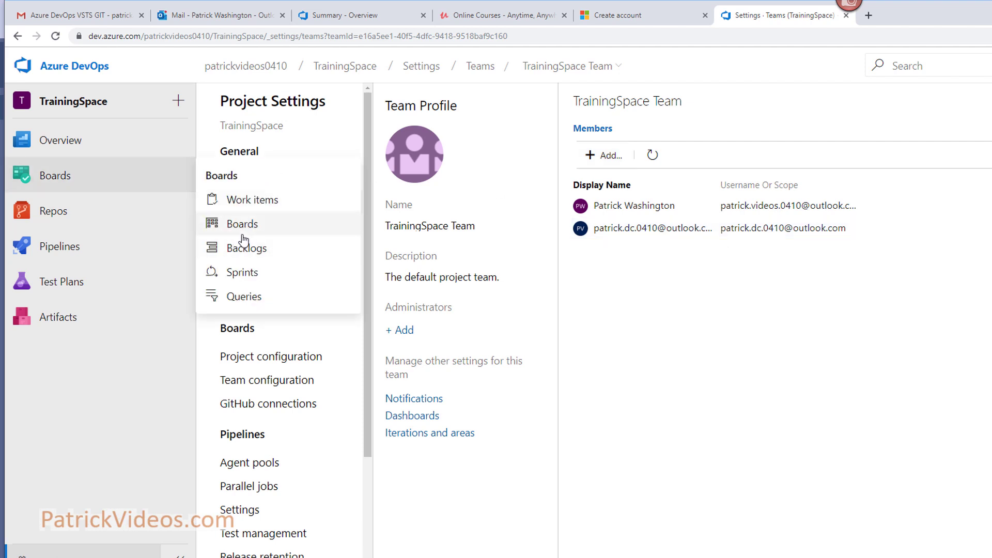
left_click(249, 227)
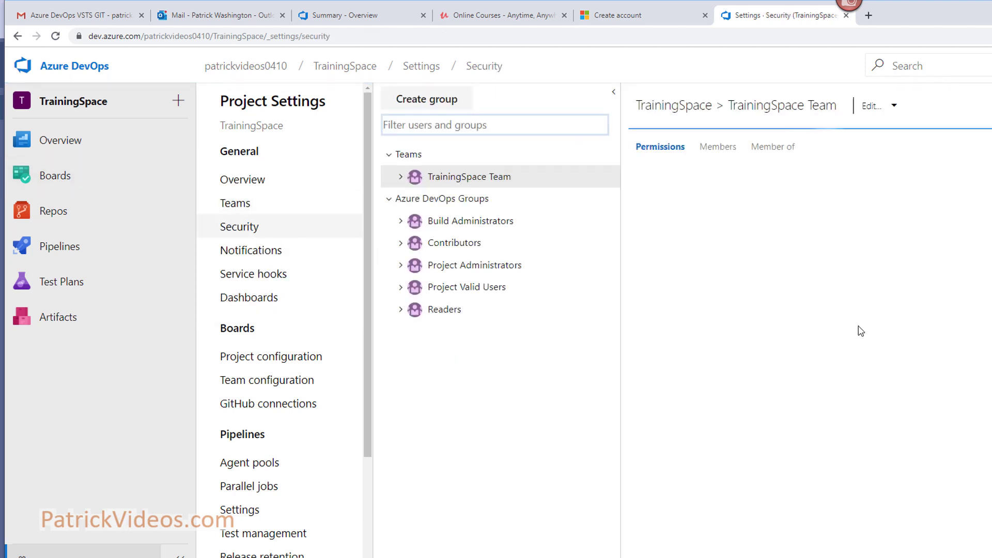
left_click(457, 244)
- Check the Contributors members, then view the Project Administrators group's single member
left_click(734, 148)
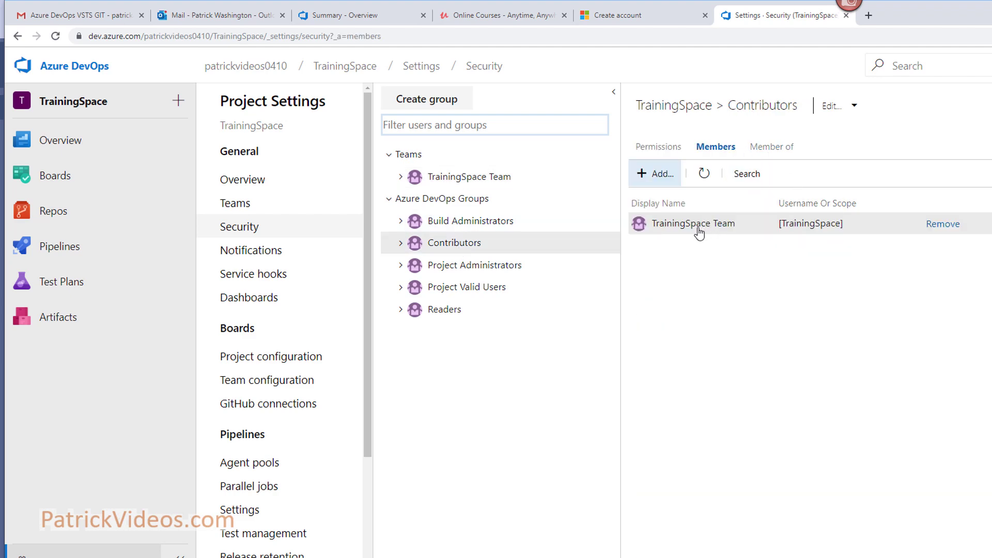
left_click(464, 267)
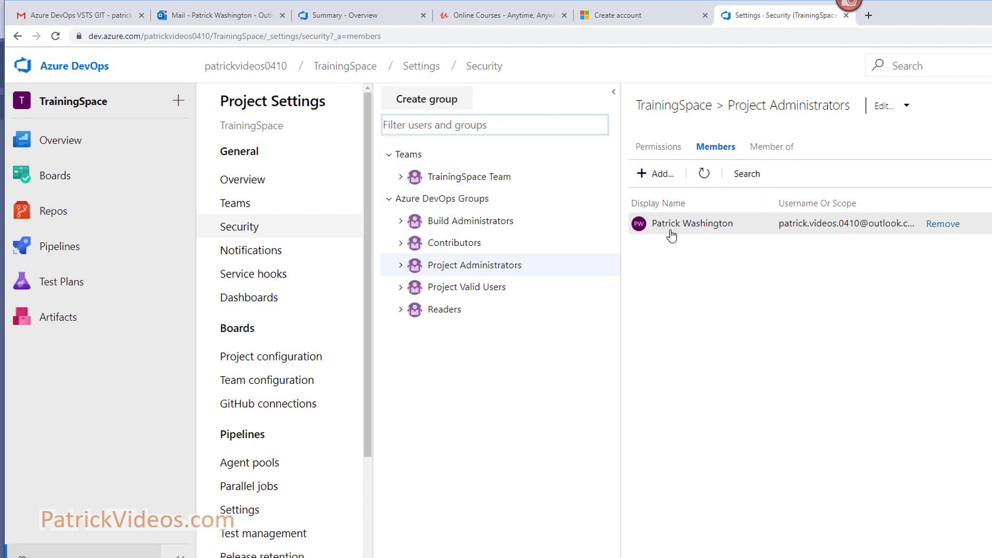
- Navigate from the TrainingSpace breadcrumb to the PatrickVideosProject repository's Branches page
left_click(348, 68)
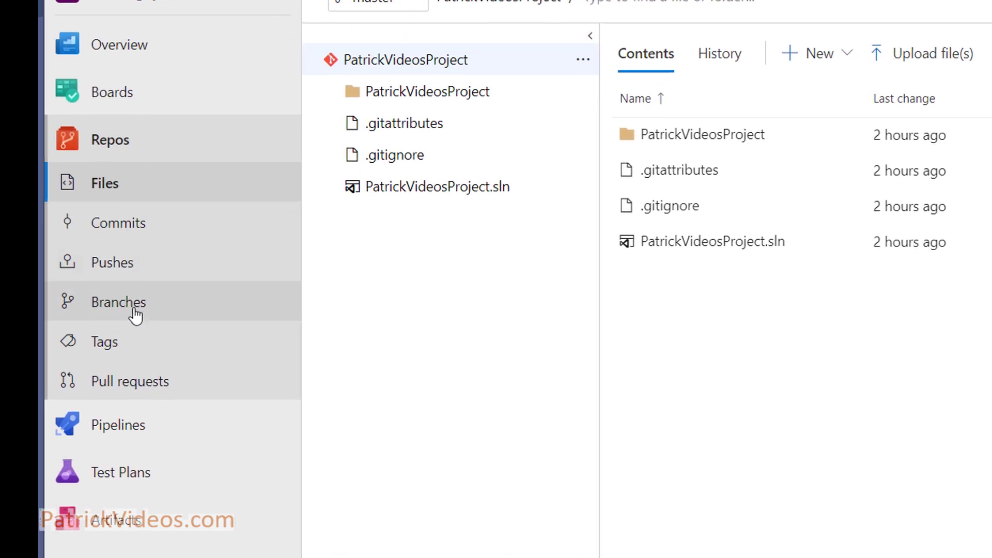
left_click(135, 315)
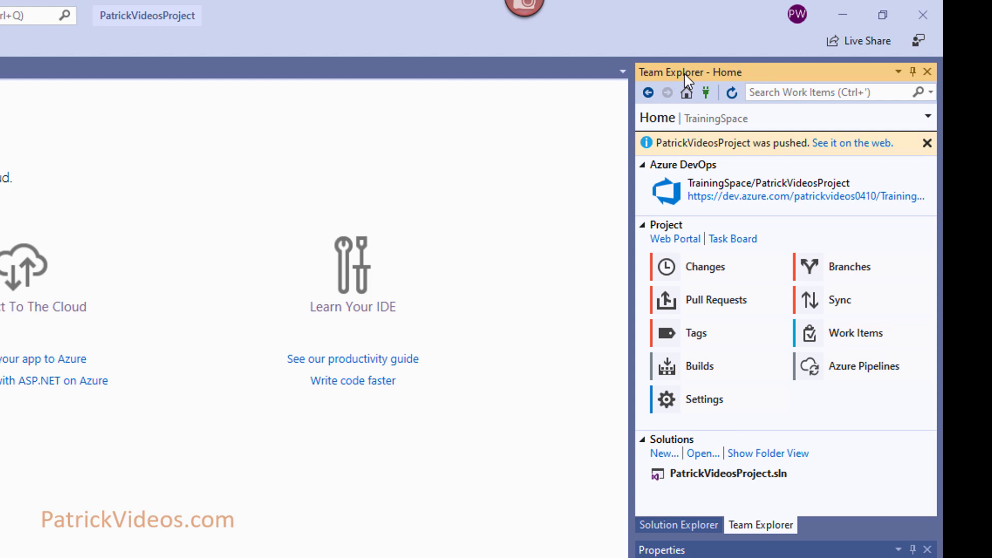
- Show Team Explorer's Branches page and expand remotes/origin to reveal origin/master
left_click(689, 93)
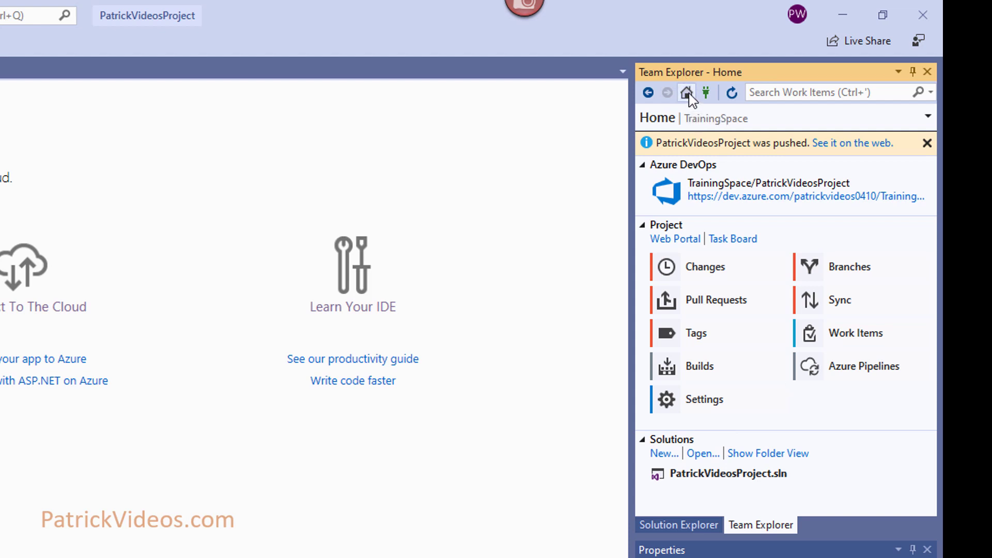
left_click(866, 270)
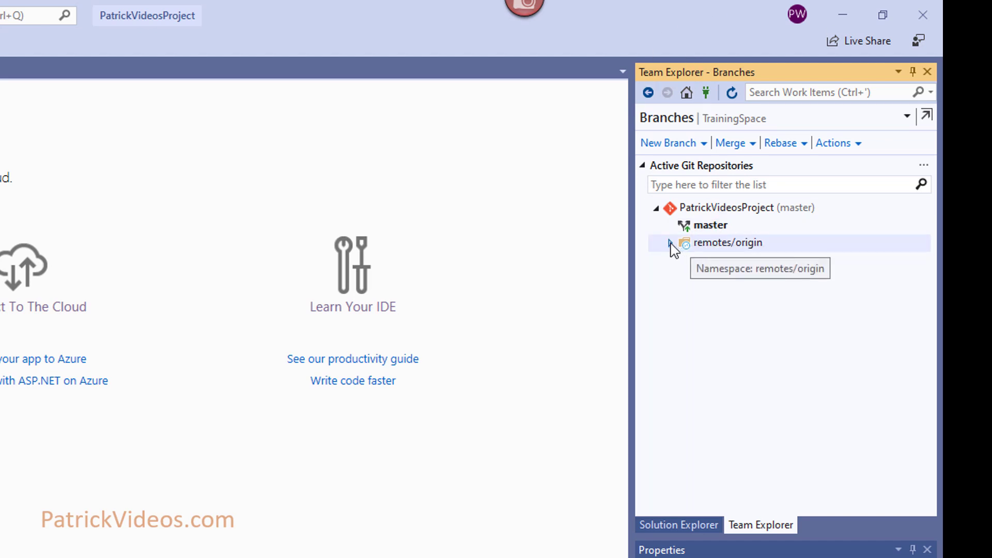
left_click(671, 243)
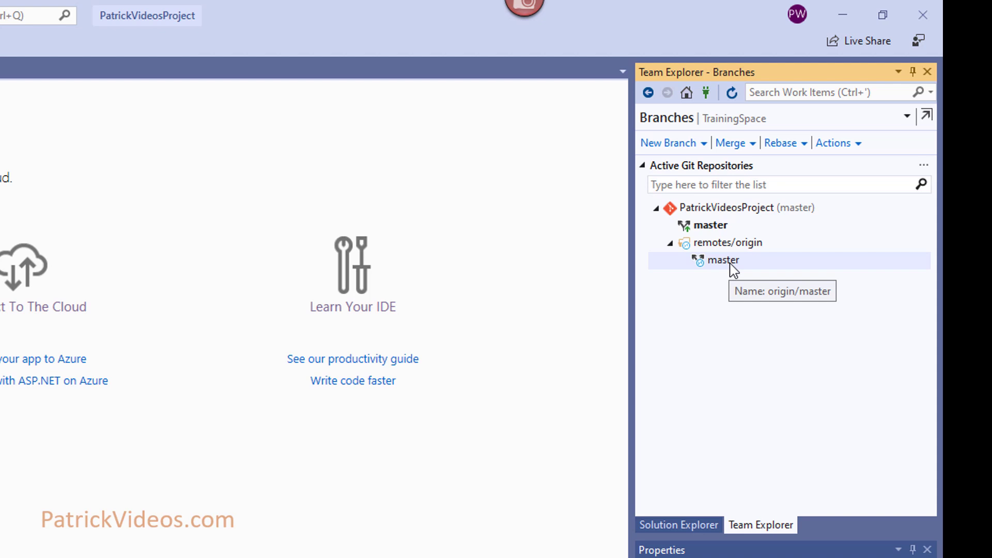
mouse_move(723, 231)
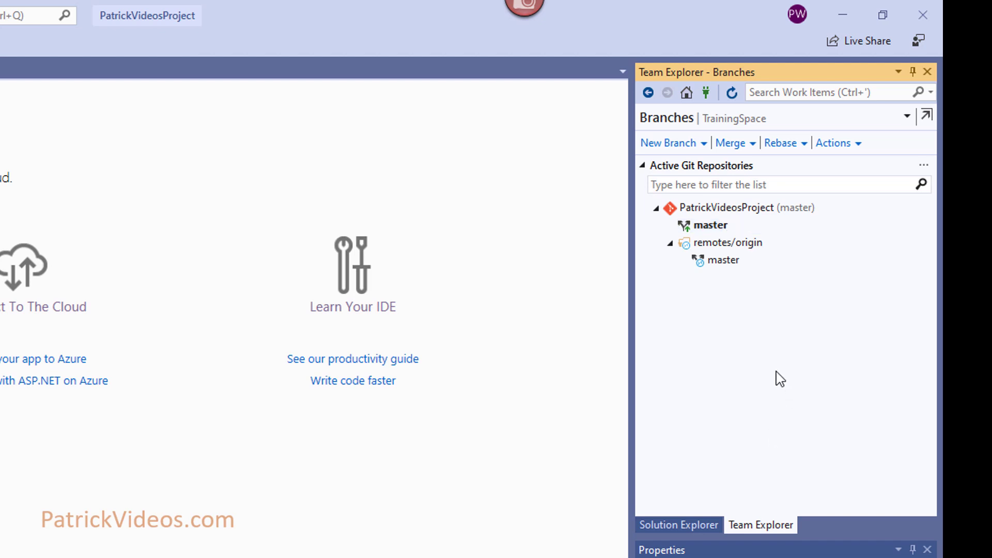
mouse_move(757, 233)
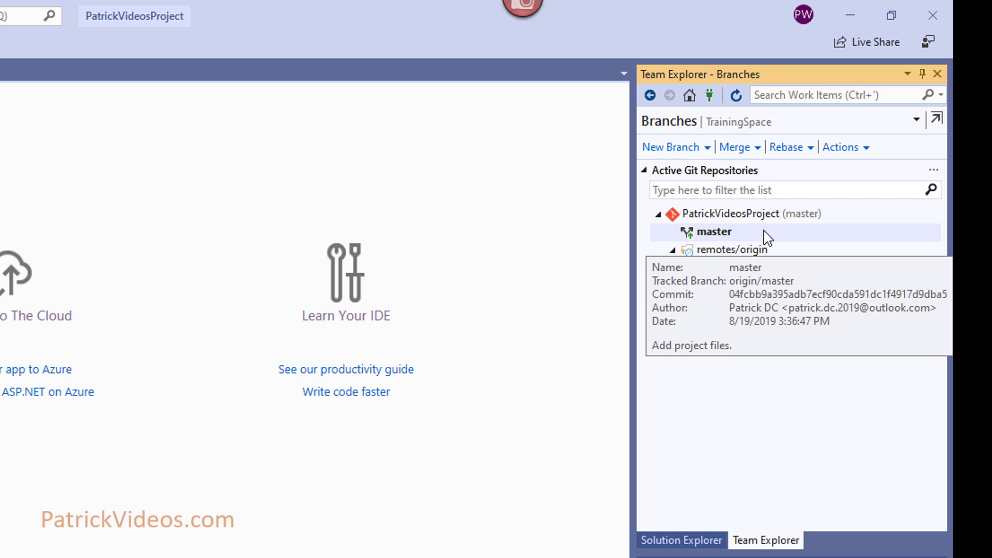
- Create and check out local branch user_story_01 from master, then show Solution Explorer
right_click(763, 237)
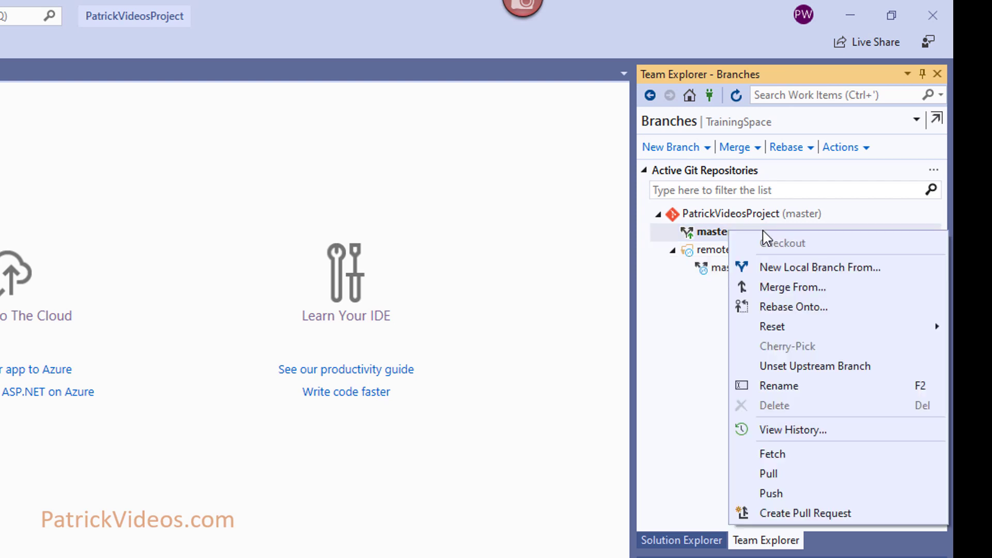
left_click(826, 231)
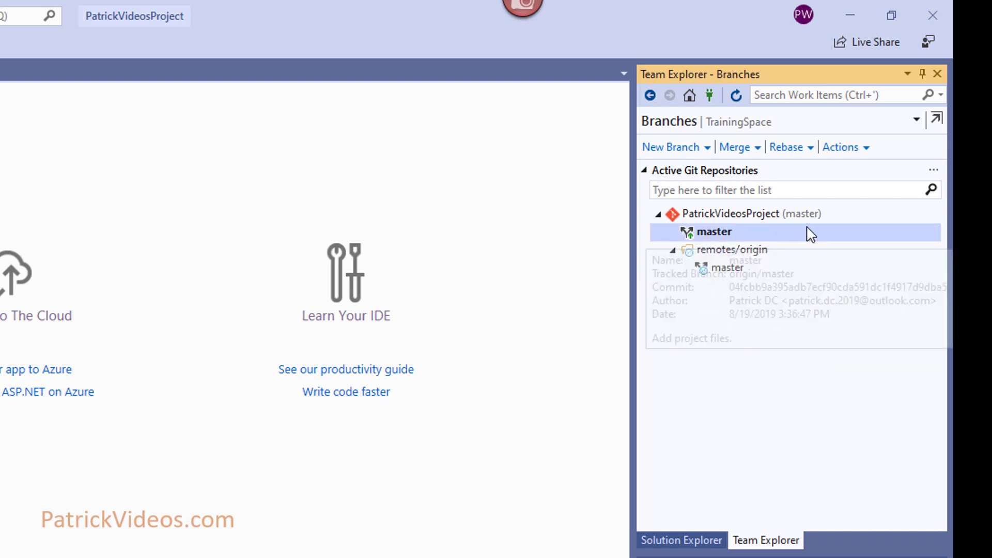
right_click(809, 233)
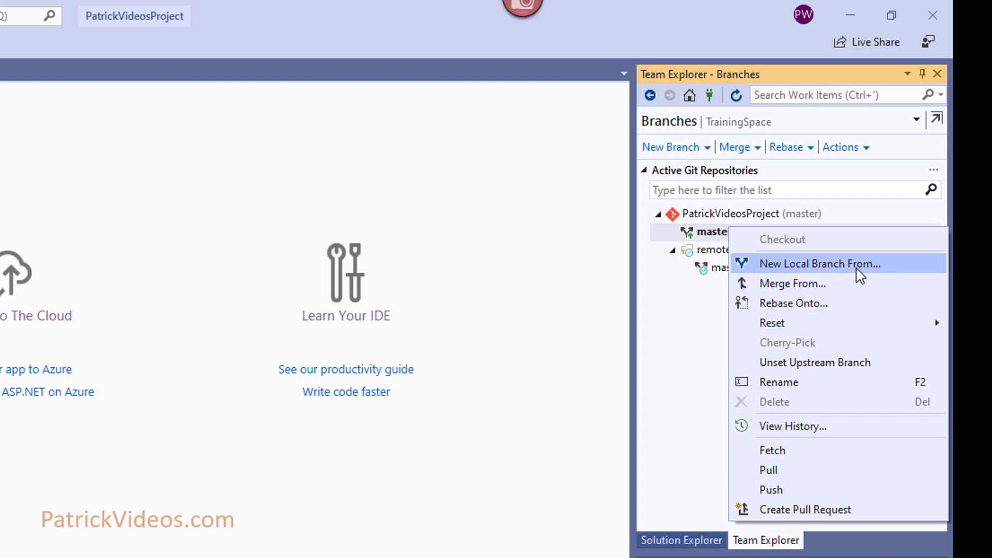
left_click(871, 269)
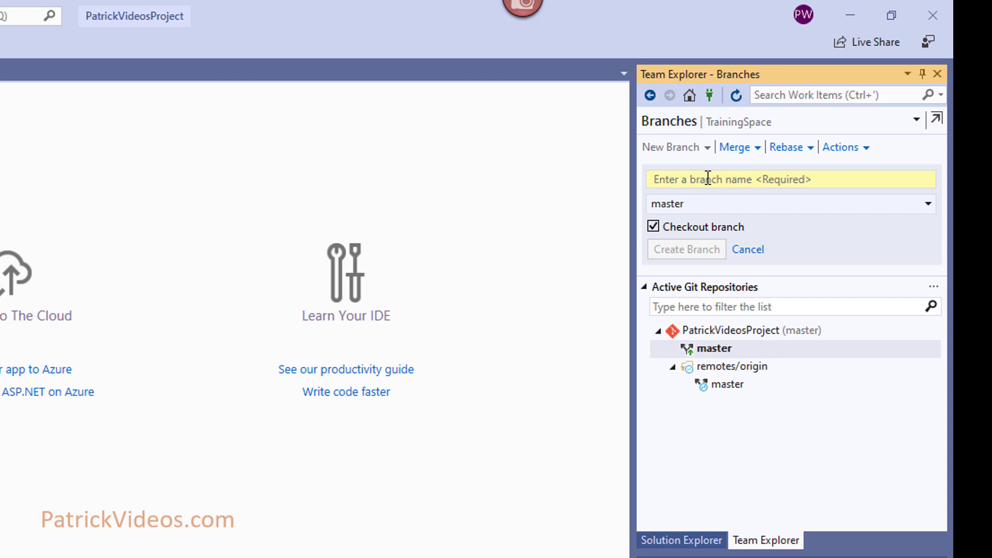
type("user_story_01")
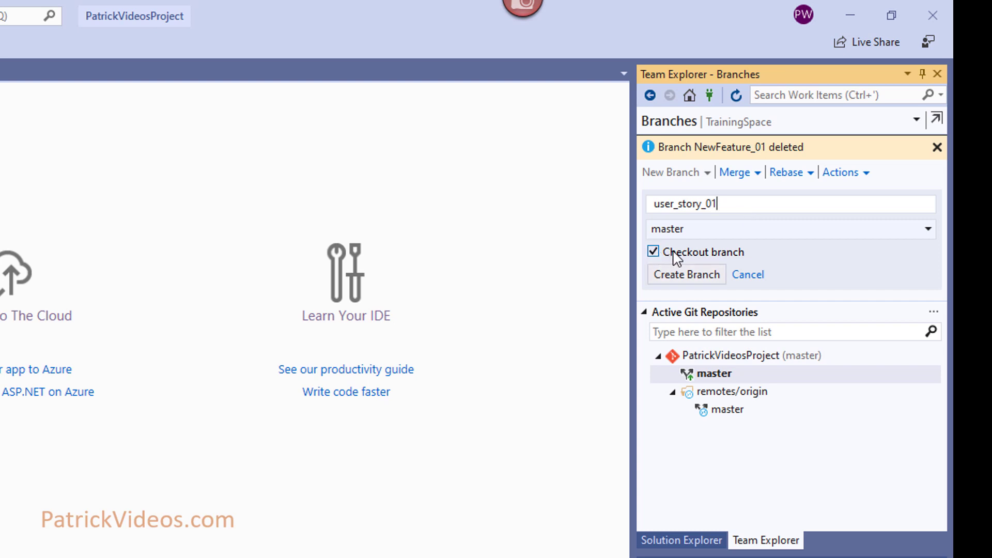
left_click(704, 279)
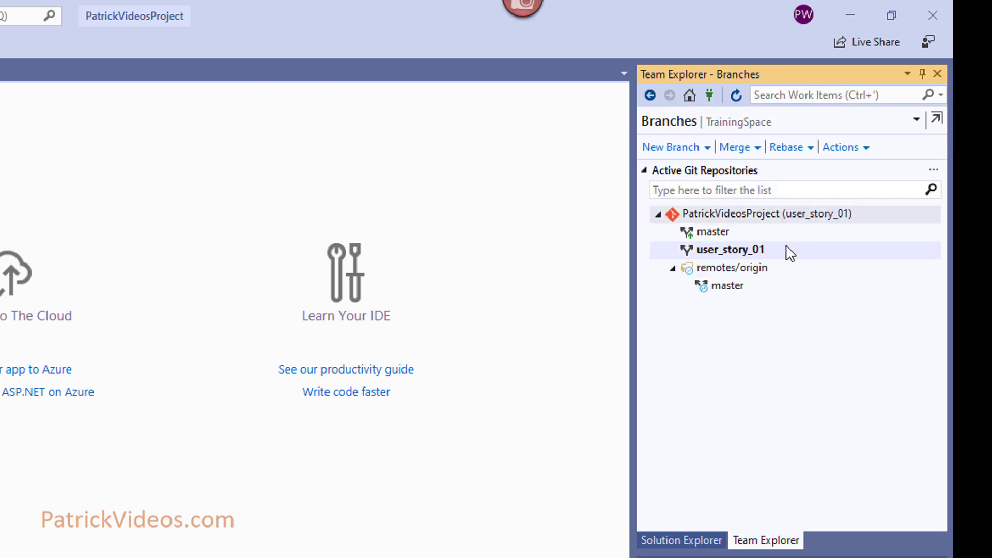
mouse_move(791, 254)
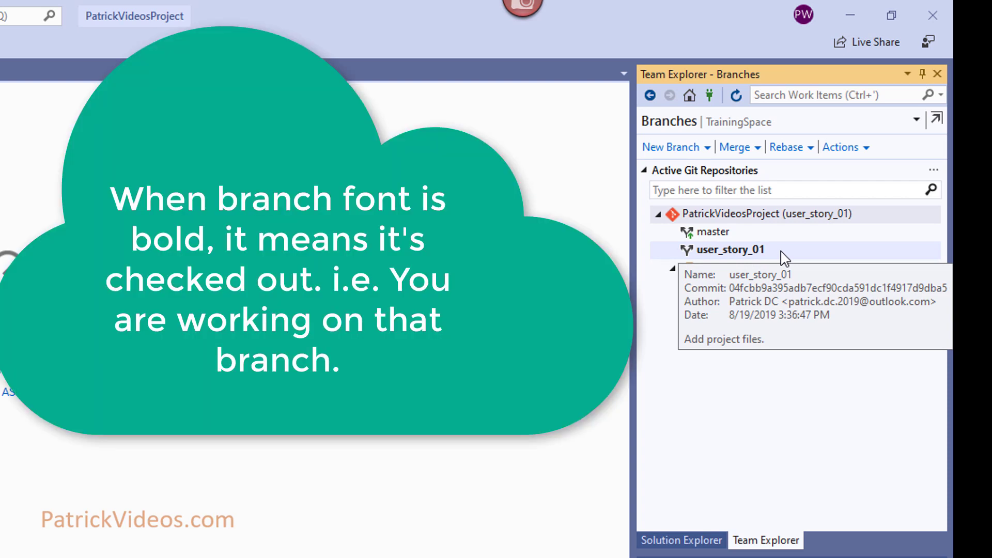
left_click(684, 540)
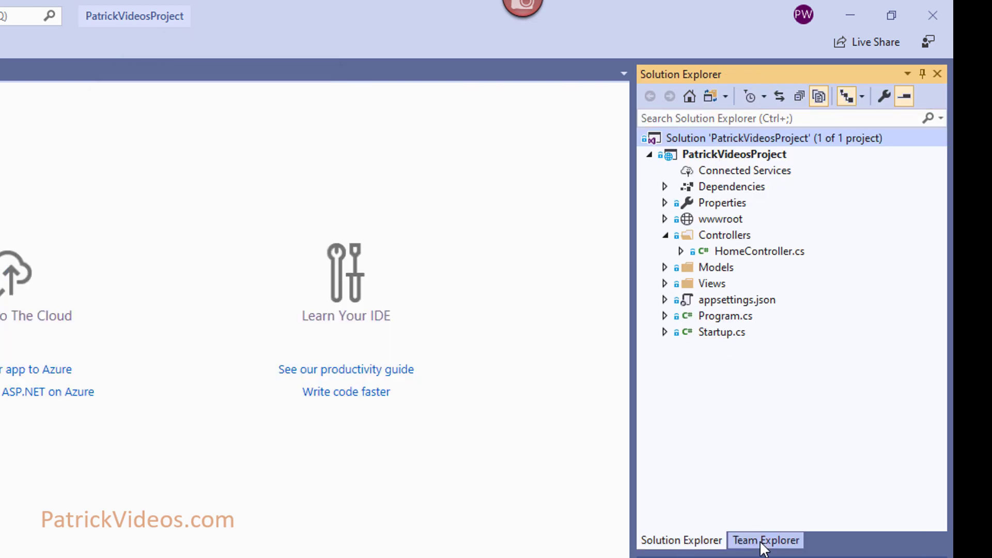
- Switch back to the Team Explorer Branches list showing user_story_01 and master
left_click(764, 540)
mouse_move(736, 254)
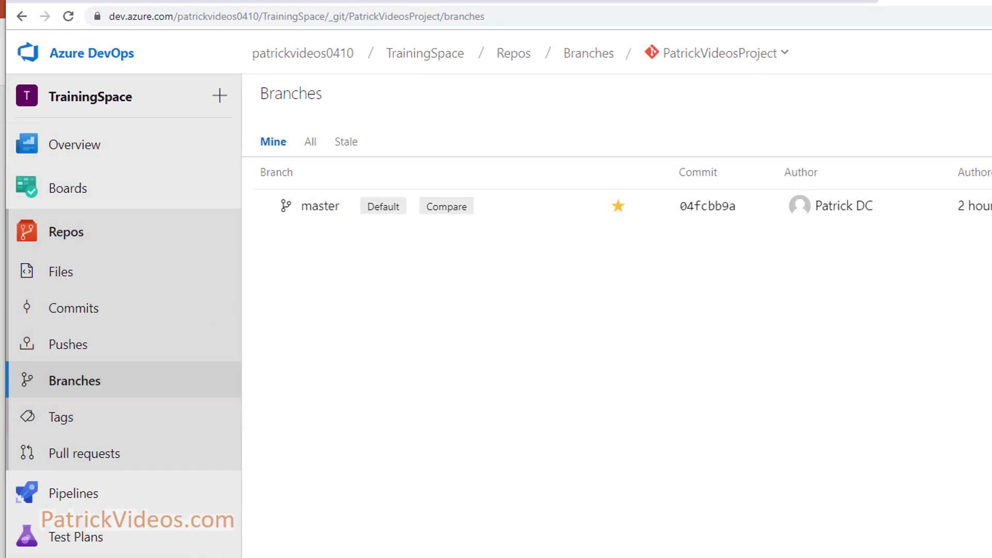
- Browse master's files in Azure DevOps and expand the PatrickVideosProject folder
left_click(309, 208)
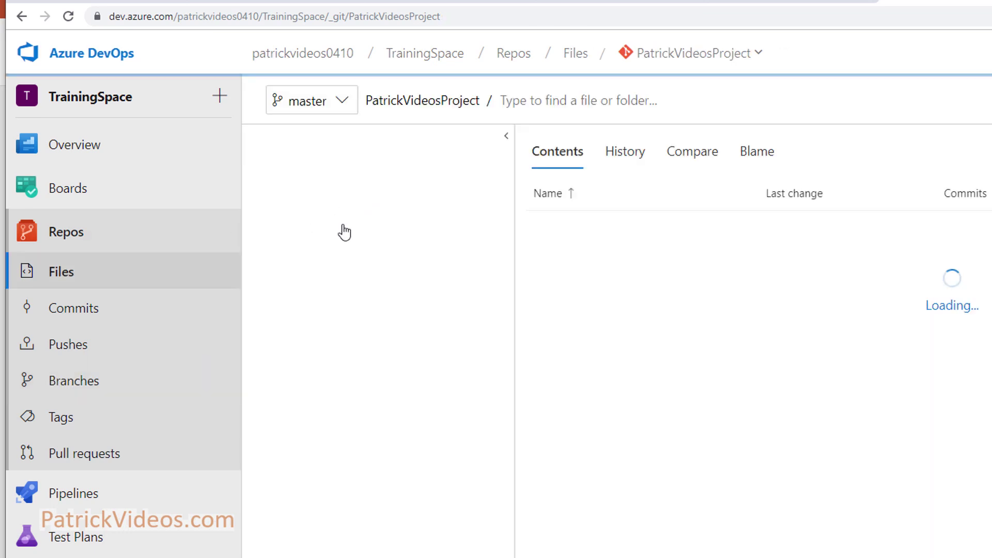
left_click(88, 396)
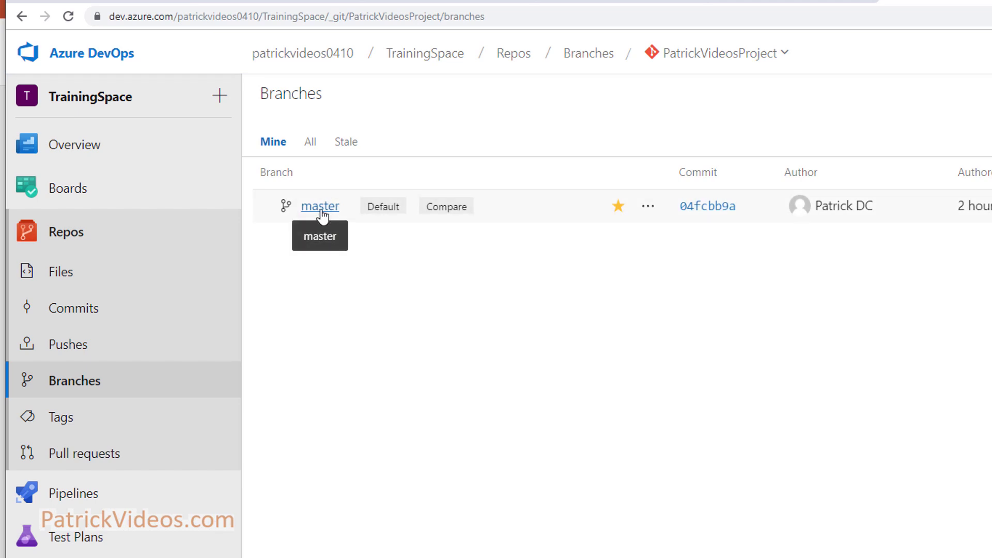
left_click(321, 206)
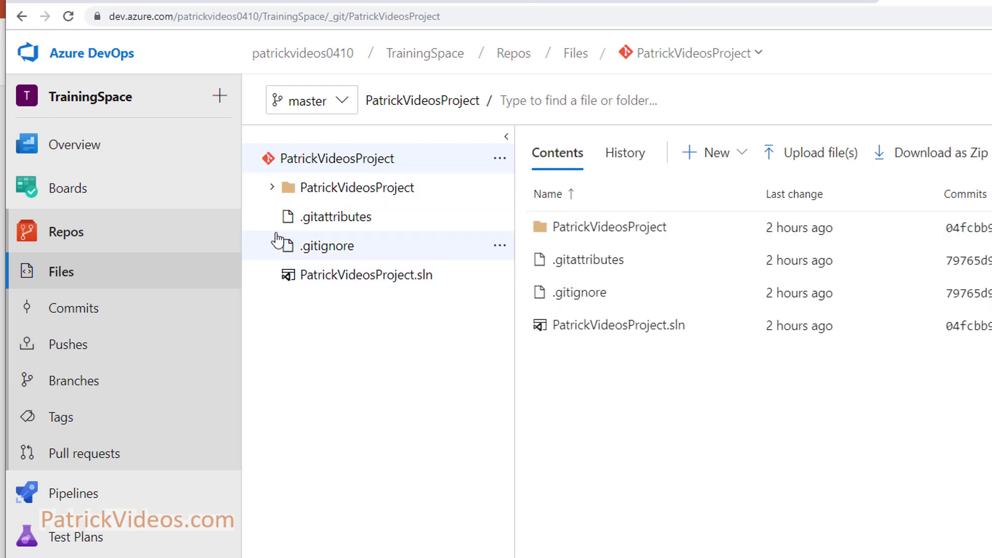
left_click(270, 189)
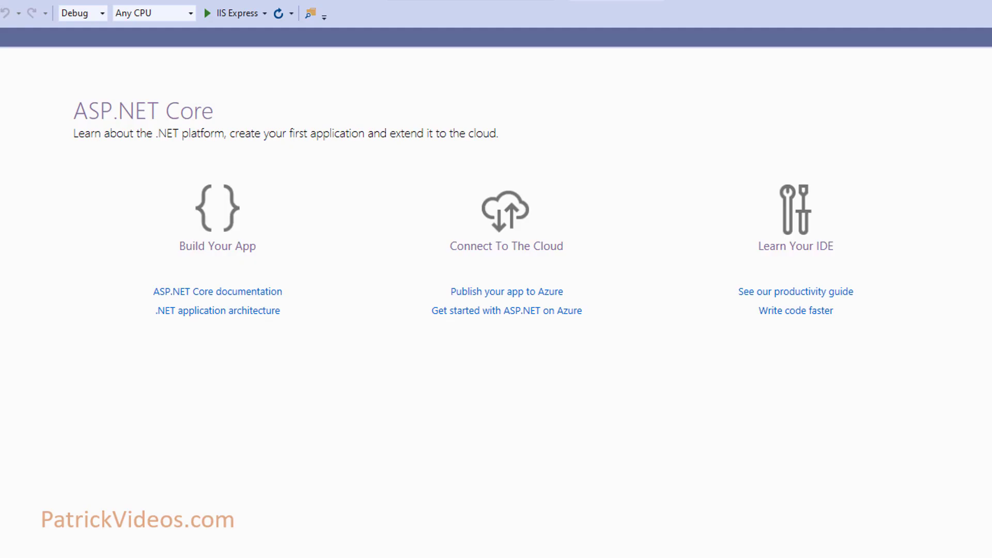
right_click(825, 232)
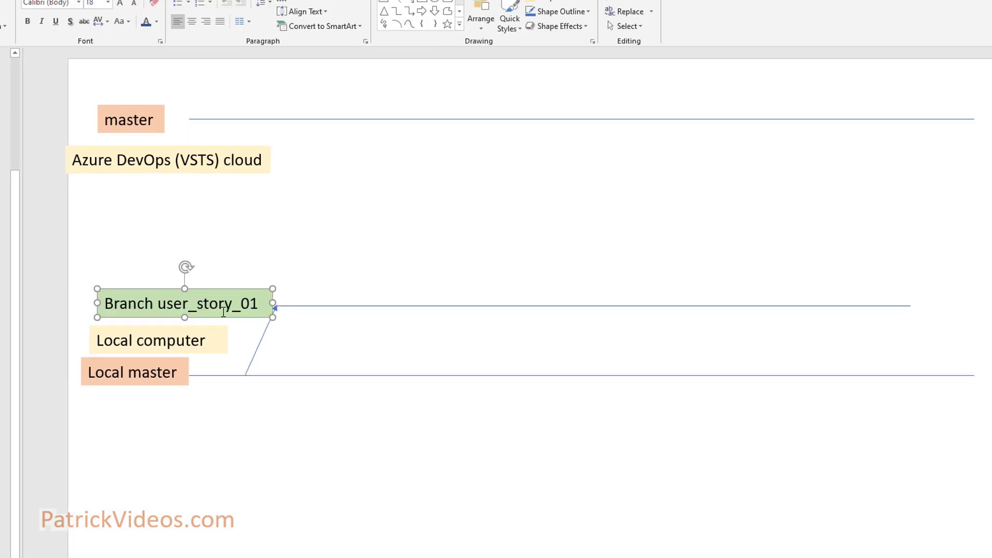
- Label the branch line with green text 'Branch user_story_01' and deselect it
left_click(236, 305)
left_click(240, 435)
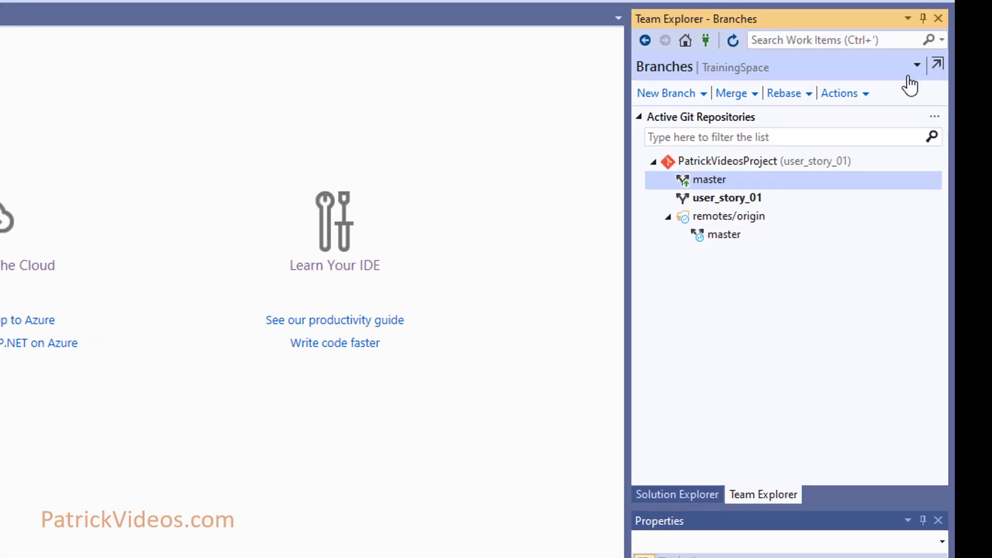
- Check out master, glance at the solution tree, and return to the Branches list
left_click(737, 204)
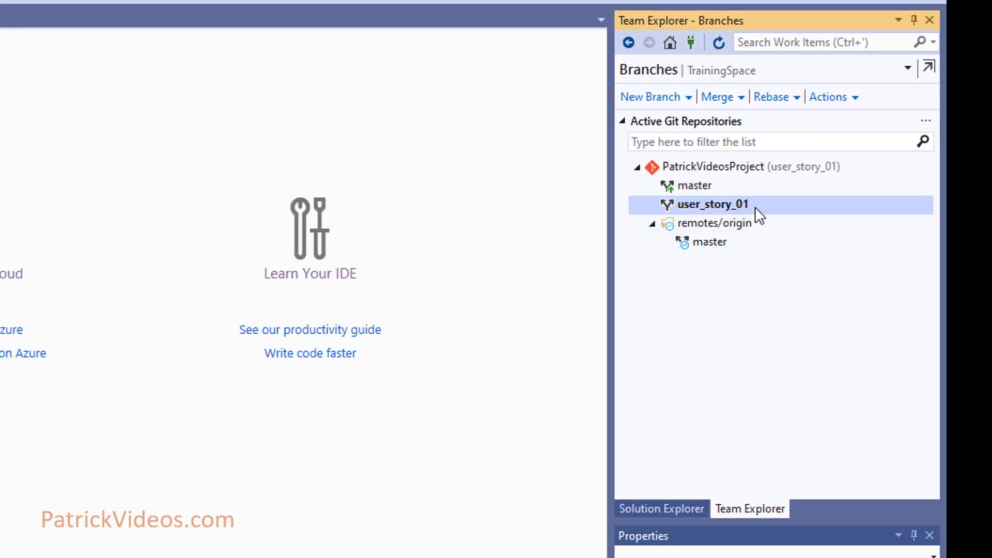
mouse_move(760, 205)
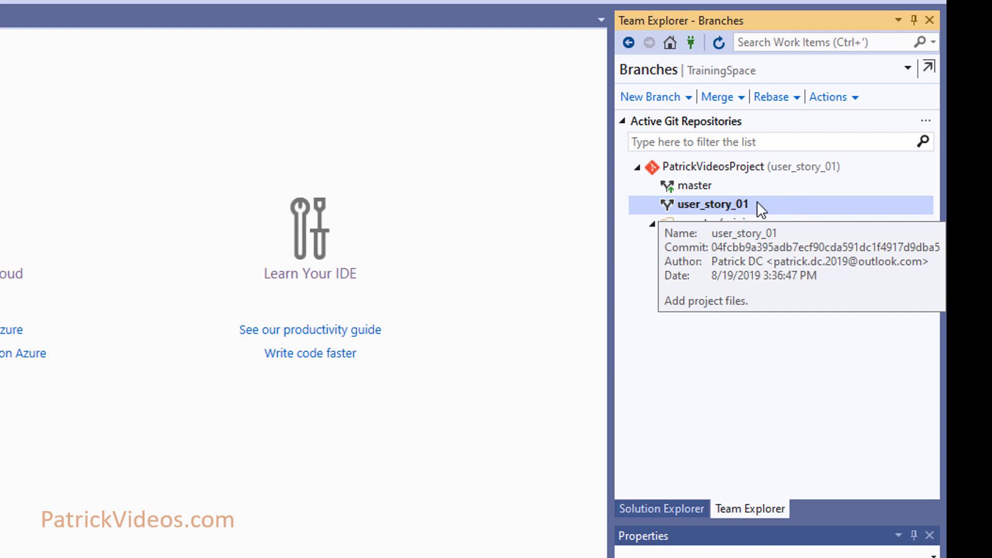
double_click(730, 187)
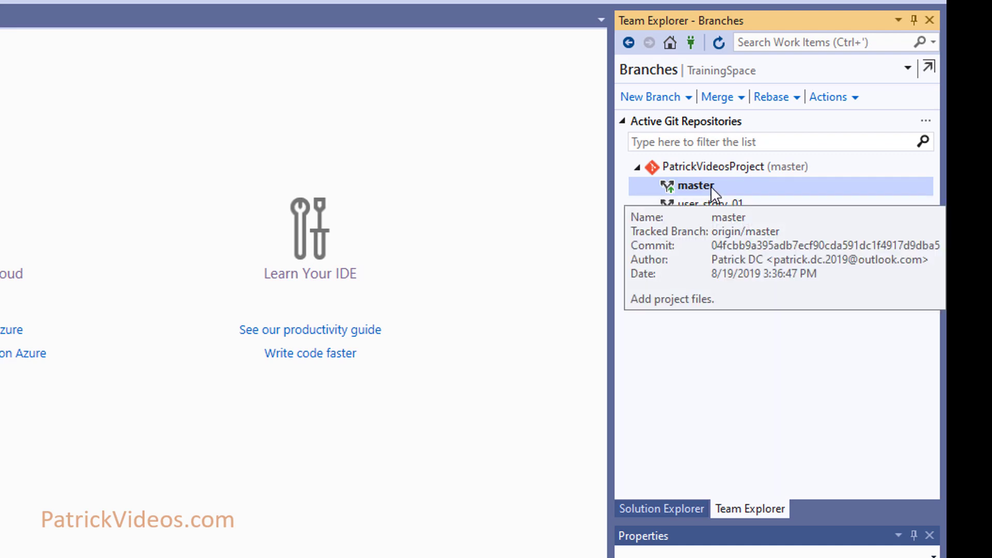
left_click(662, 507)
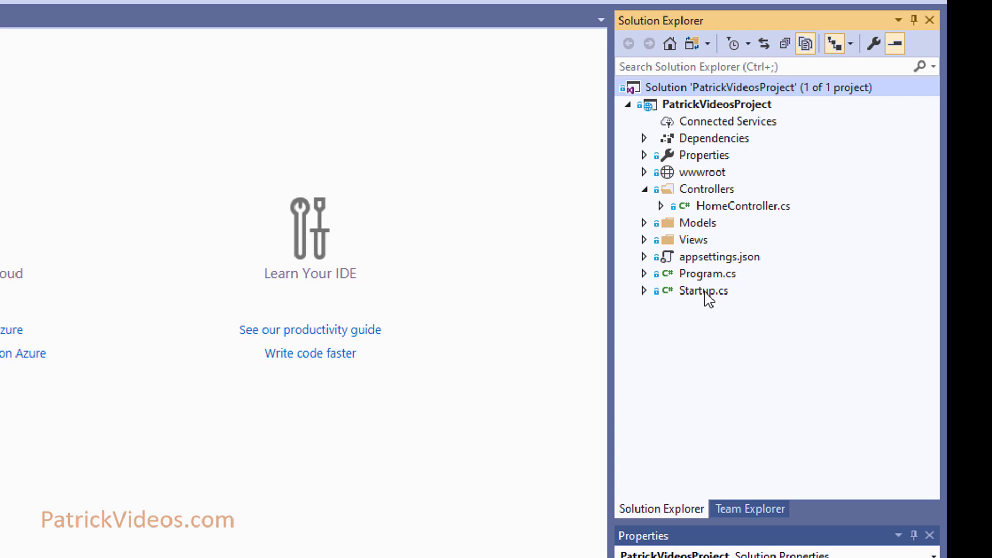
left_click(743, 509)
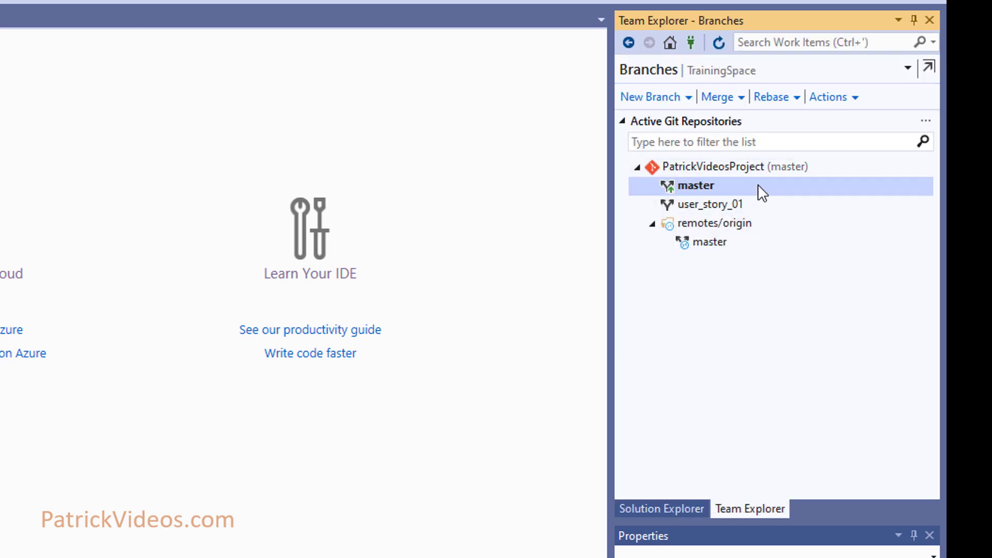
- Check out user_story_01 again and push it to origin
double_click(744, 202)
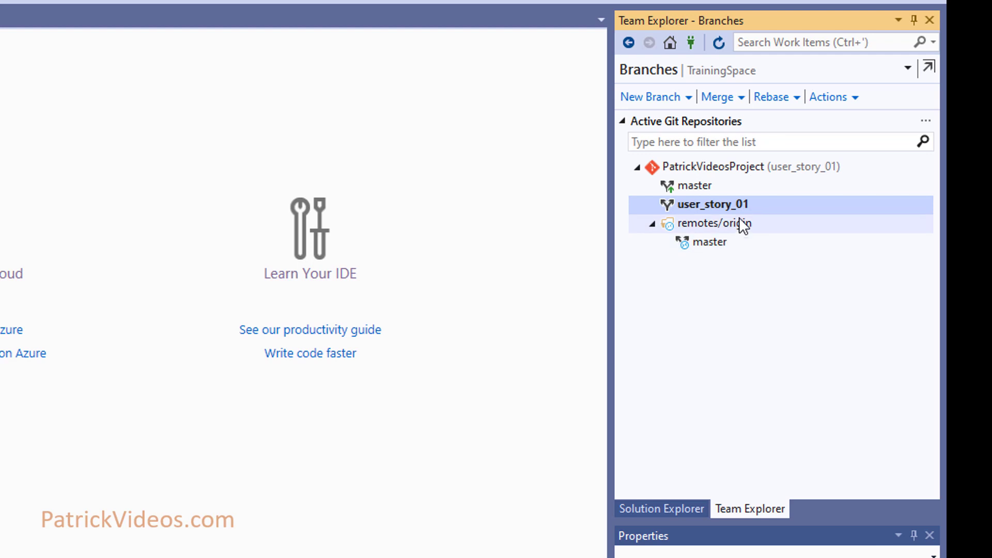
right_click(780, 203)
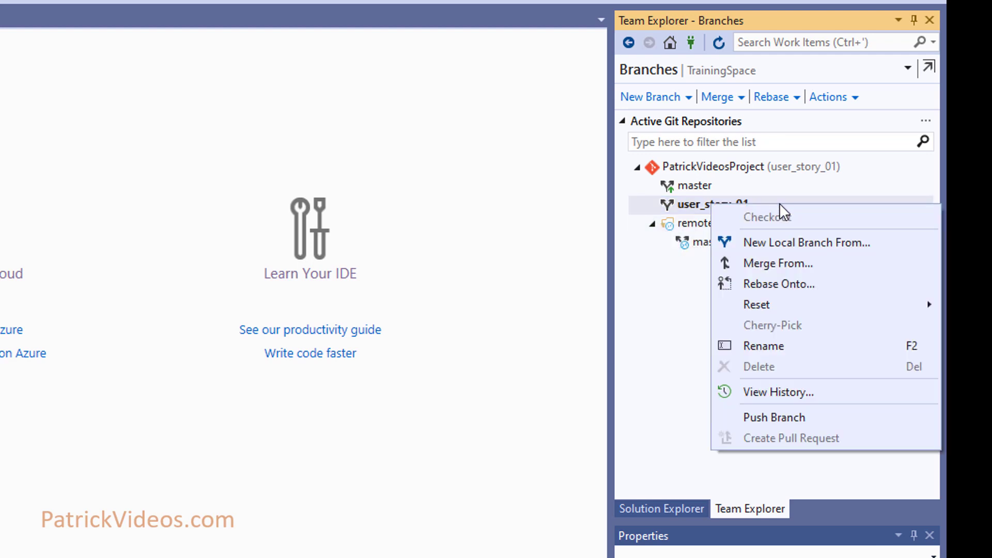
left_click(801, 416)
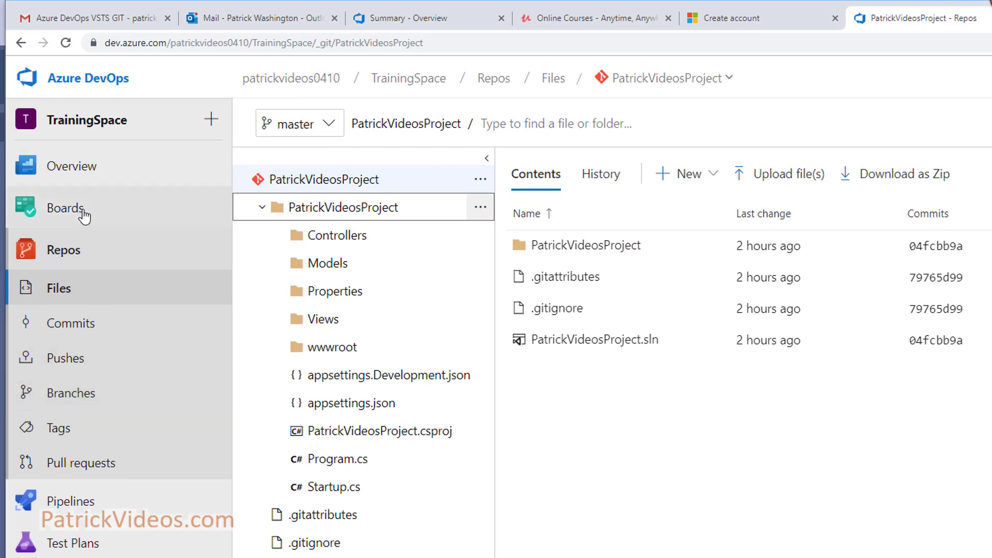
- Open user_story_01's files on the server and expand the PatrickVideosProject folder
left_click(58, 399)
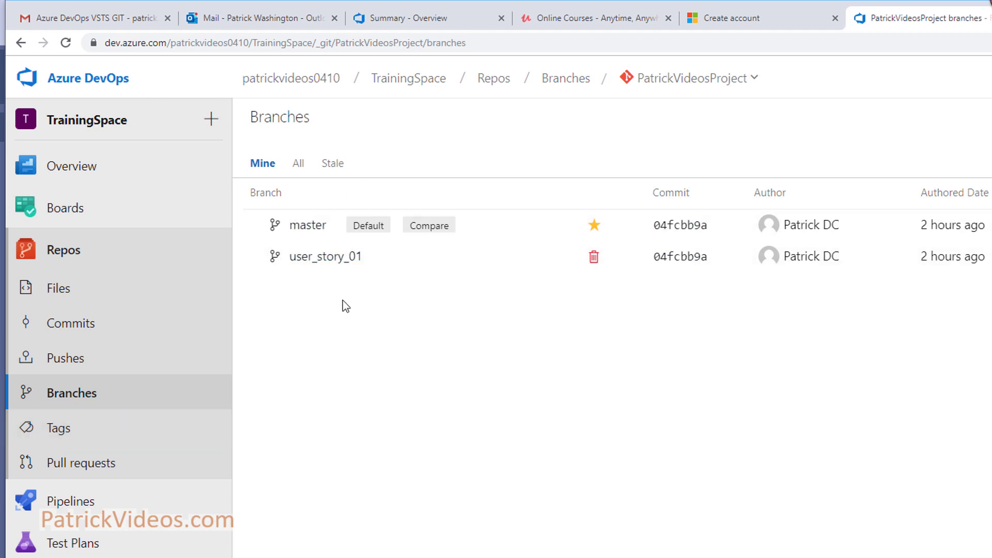
left_click(331, 263)
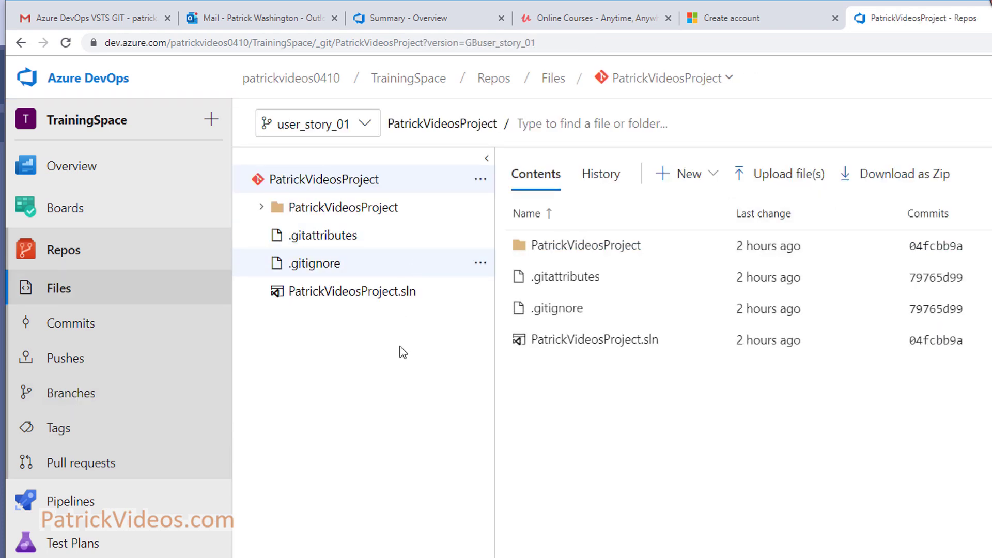
left_click(262, 207)
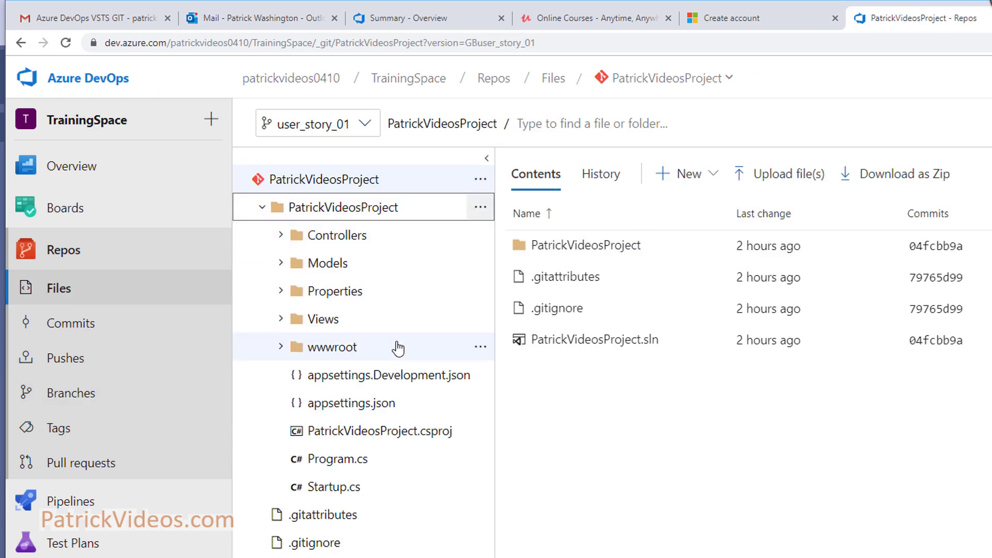